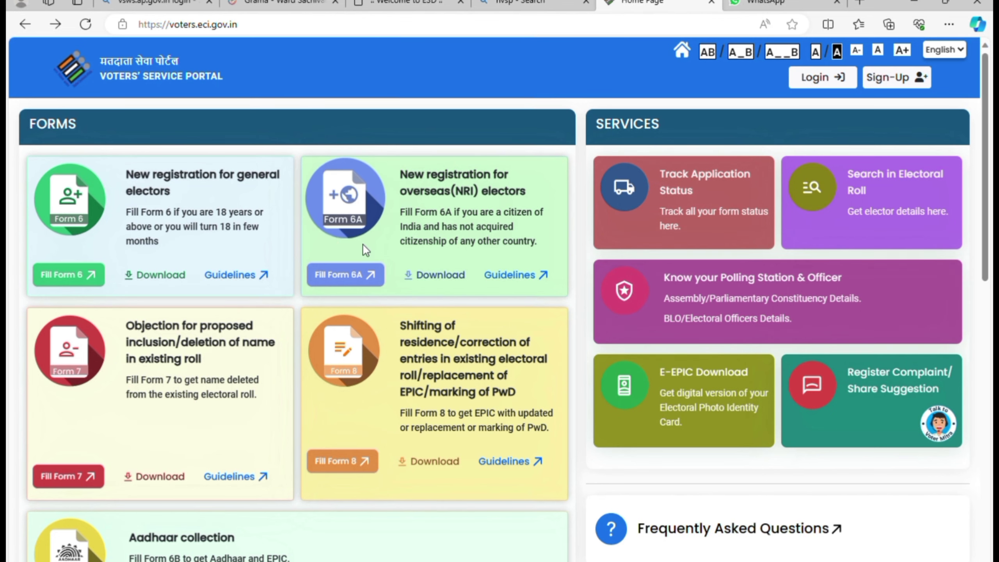
Open the login page, briefly visit the new-account sign-up page, then return to login
{"action": "scroll", "coordinate": [533, 325], "scroll_direction": "down", "scroll_amount": 4}
{"action": "scroll", "coordinate": [533, 325], "scroll_direction": "up", "scroll_amount": 4}
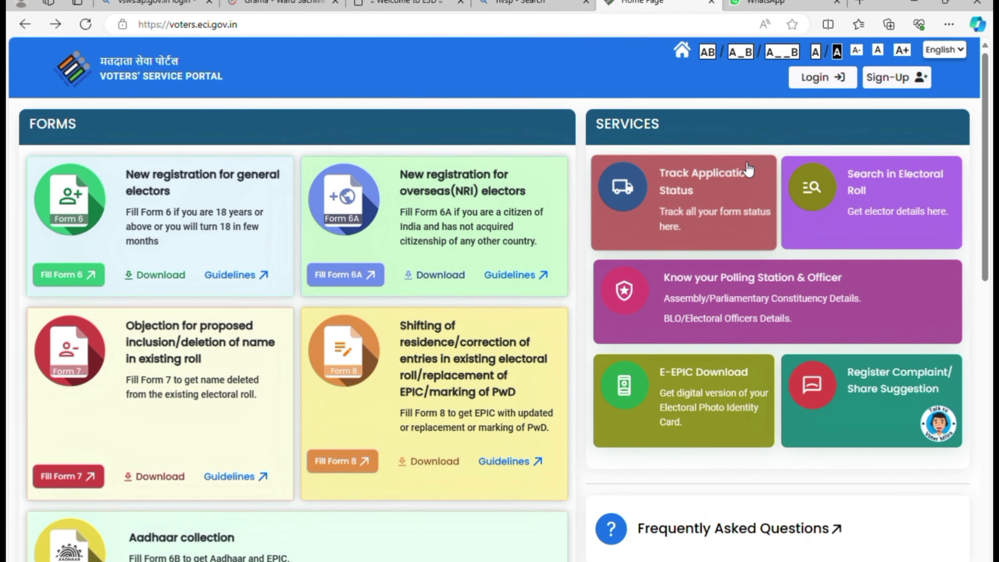
{"action": "left_click", "coordinate": [813, 80]}
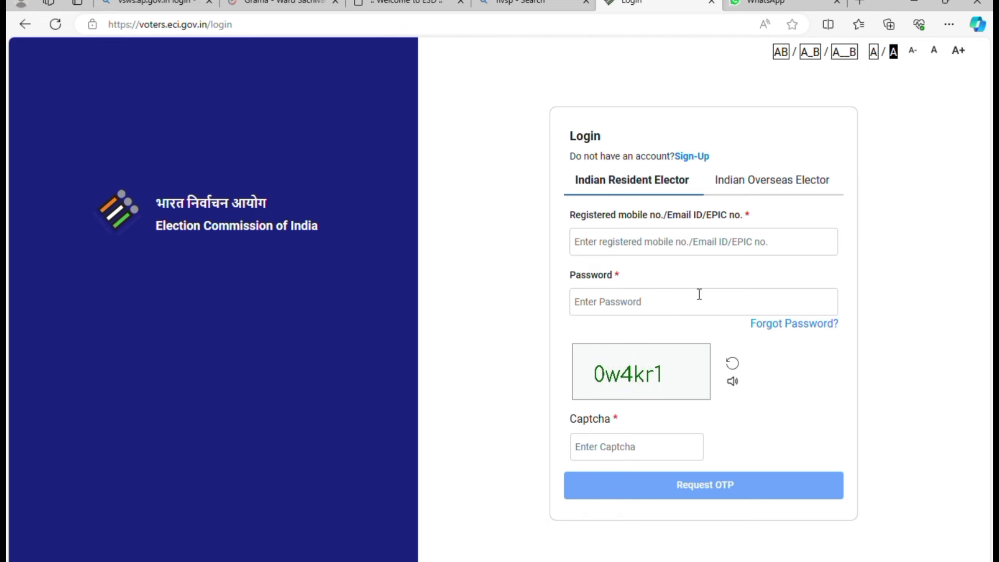
{"action": "left_click", "coordinate": [703, 157]}
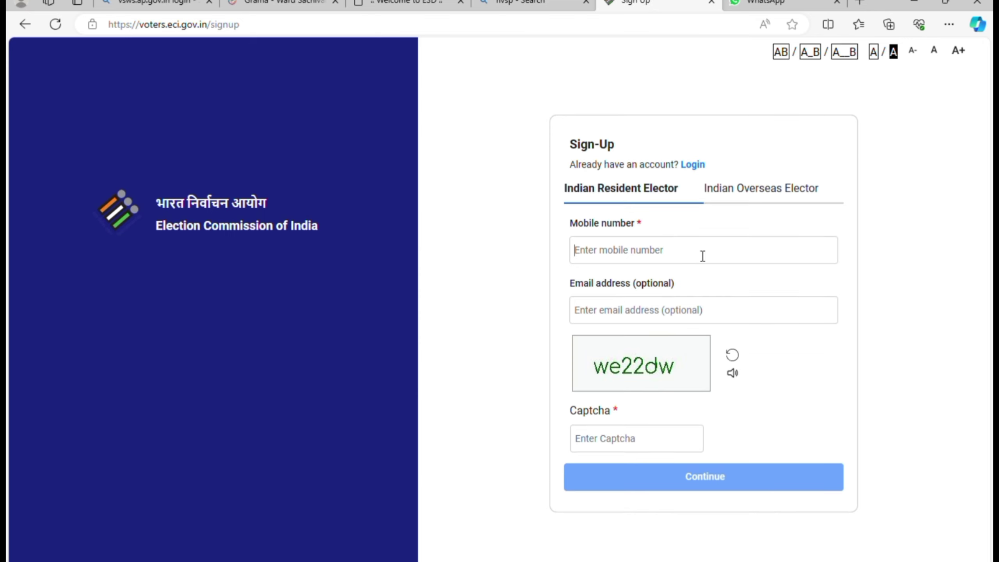
{"action": "left_click", "coordinate": [722, 315]}
{"action": "left_click", "coordinate": [25, 25]}
Sign in with the registered mobile number and the one-time password
{"action": "left_click", "coordinate": [626, 251]}
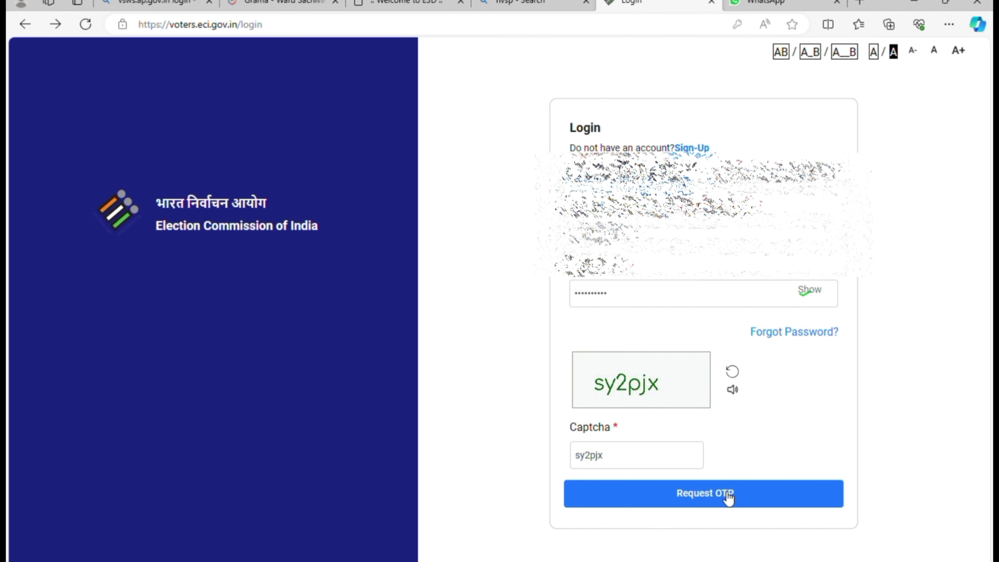
{"action": "left_click", "coordinate": [728, 496]}
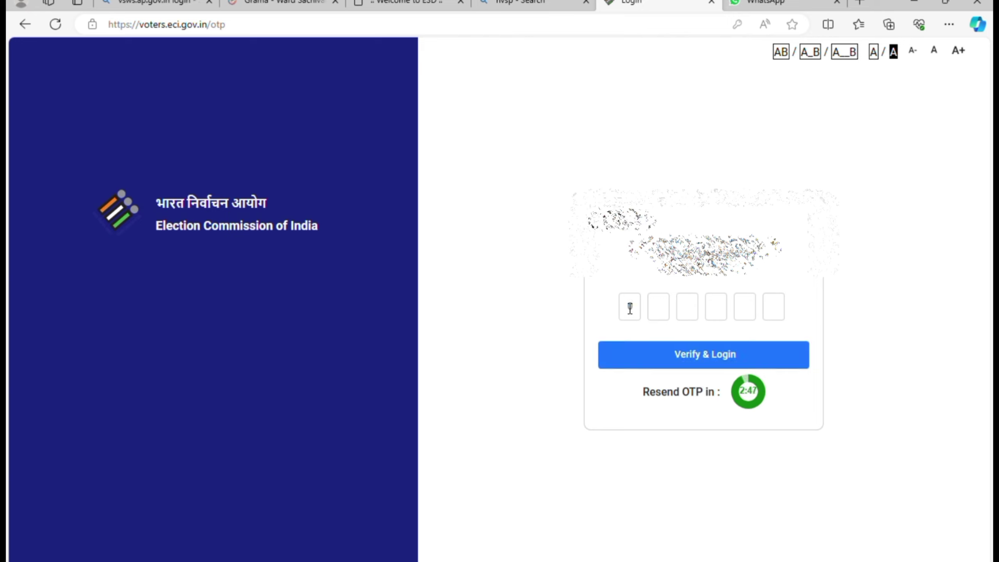
{"action": "left_click", "coordinate": [646, 348]}
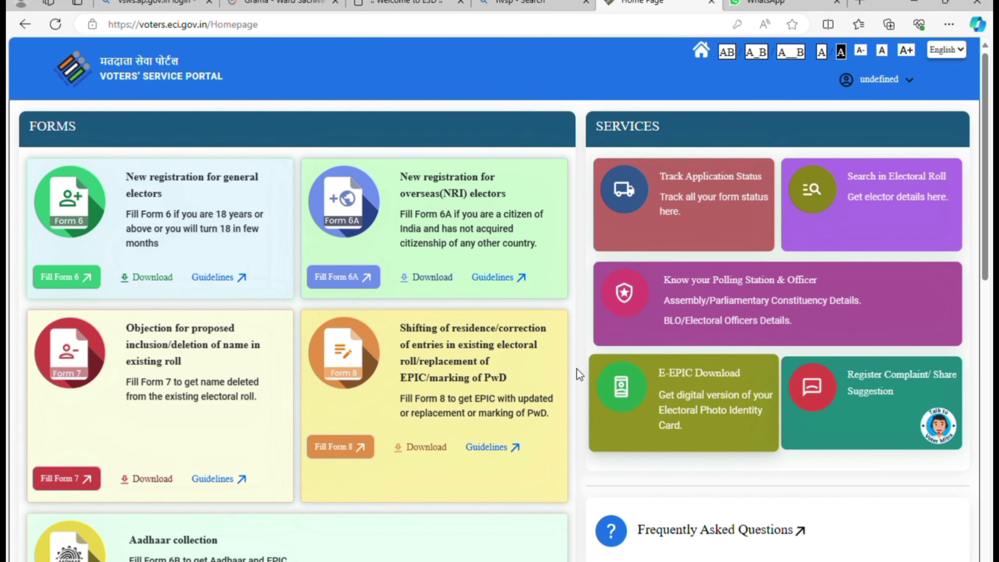
Start a new Form 6 registration from the home page
{"action": "scroll", "coordinate": [408, 378], "scroll_direction": "down", "scroll_amount": 15}
{"action": "scroll", "coordinate": [408, 378], "scroll_direction": "up", "scroll_amount": 15}
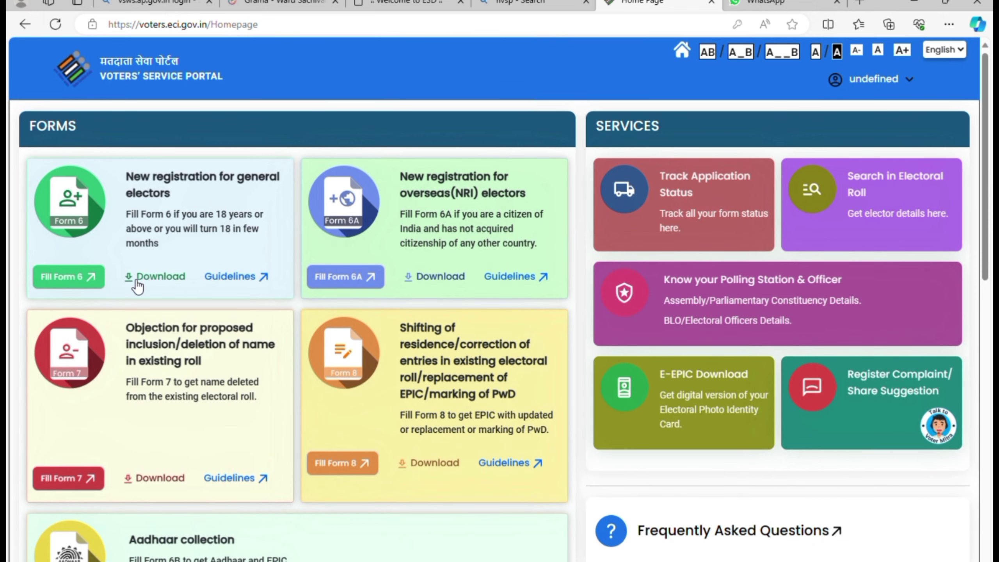
{"action": "left_click", "coordinate": [59, 278]}
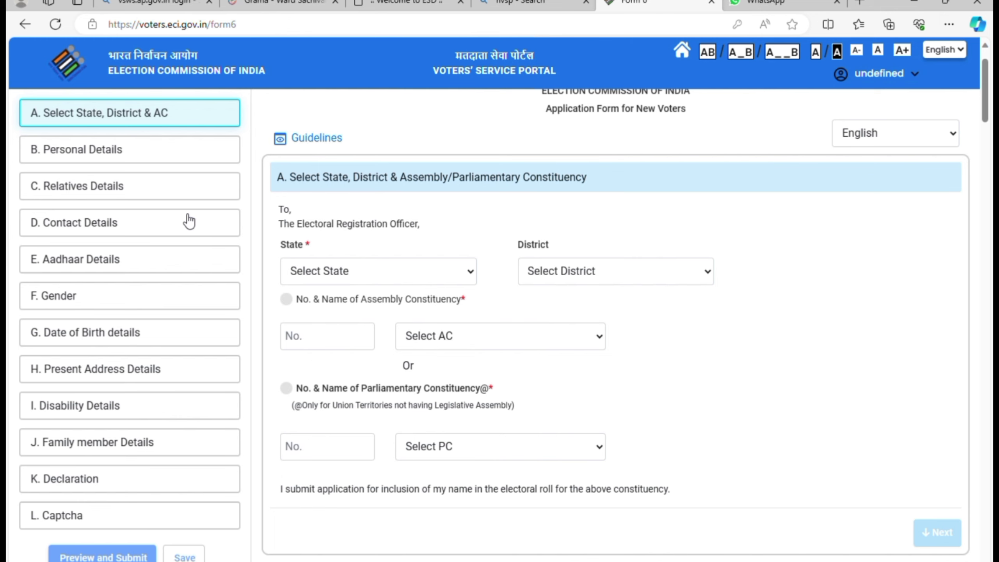
{"action": "scroll", "coordinate": [647, 363], "scroll_direction": "down", "scroll_amount": 6}
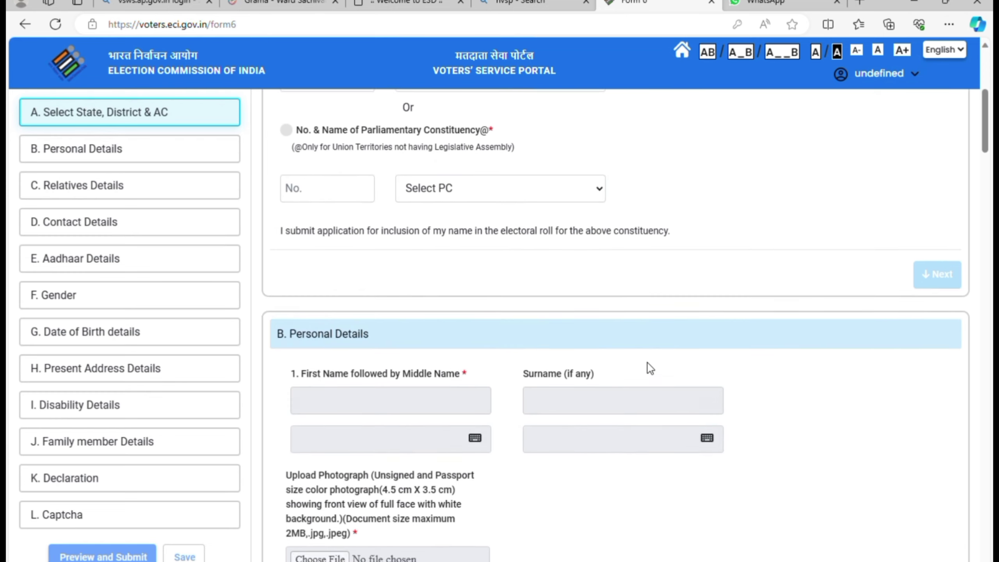
{"action": "scroll", "coordinate": [642, 362], "scroll_direction": "up", "scroll_amount": 8}
{"action": "scroll", "coordinate": [315, 194], "scroll_direction": "down", "scroll_amount": 6}
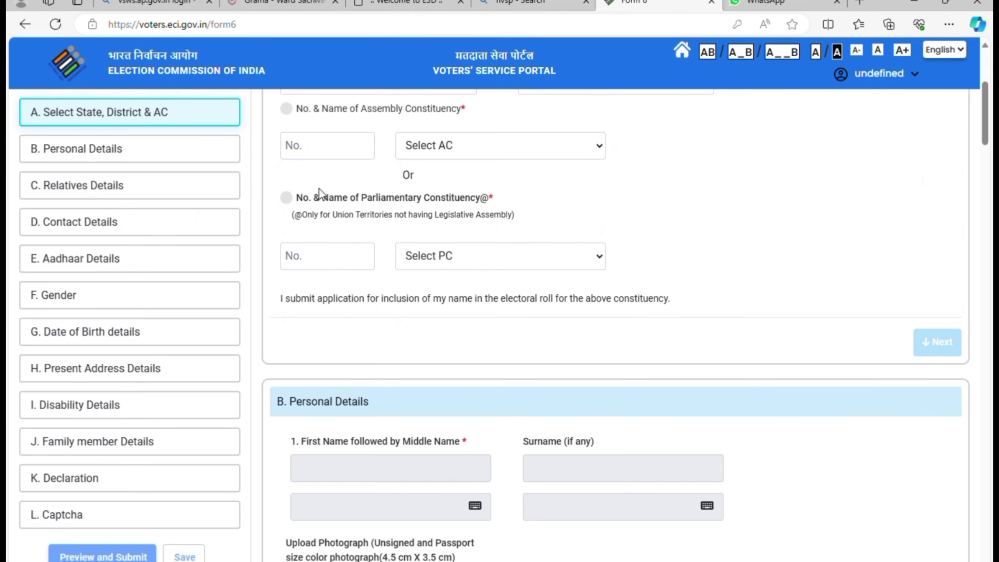
{"action": "scroll", "coordinate": [368, 241], "scroll_direction": "up", "scroll_amount": 4}
Select state Andhra Pradesh, district YSR and assembly constituency 124 Badvel
{"action": "left_click", "coordinate": [370, 252]}
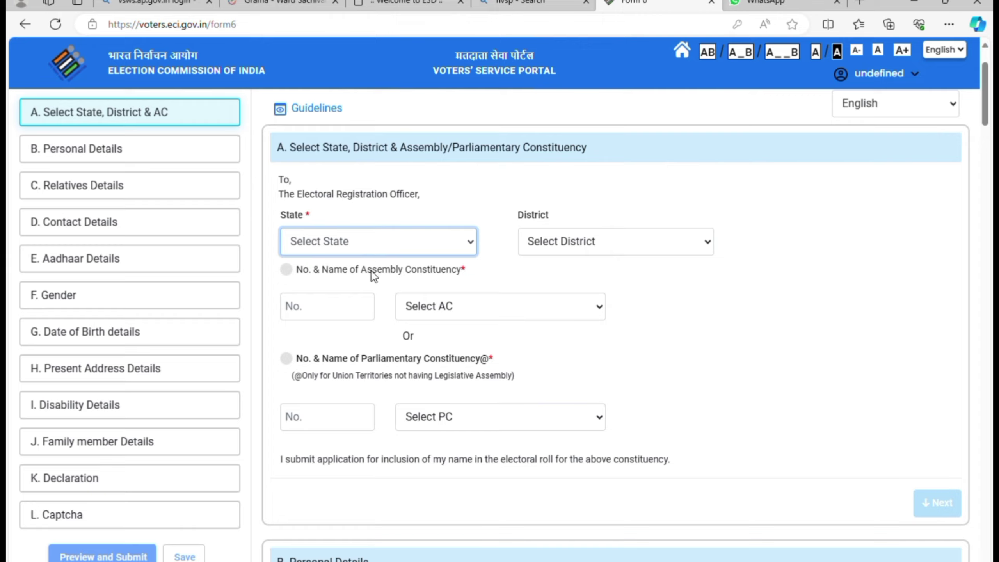
{"action": "left_click", "coordinate": [373, 290]}
{"action": "left_click", "coordinate": [562, 244]}
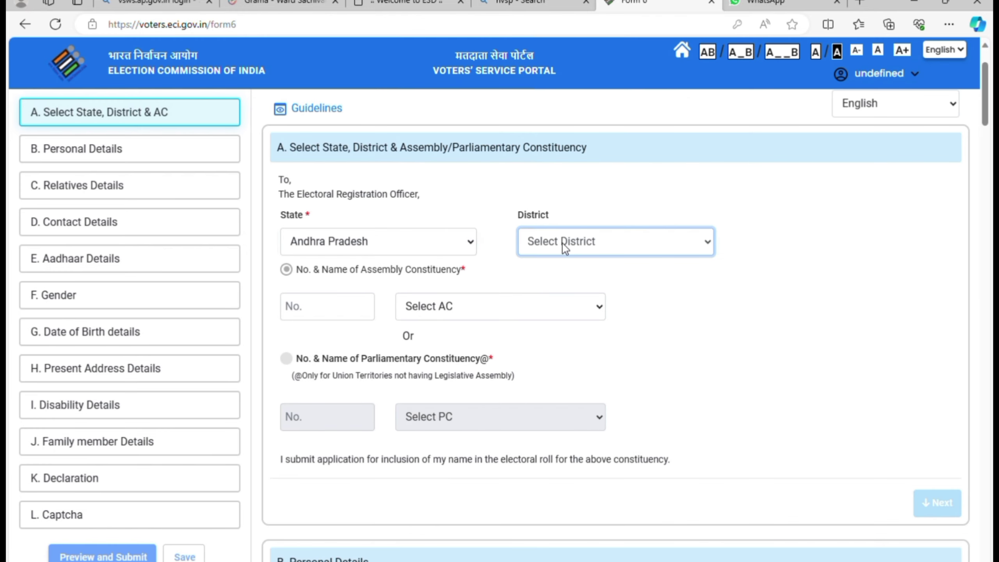
{"action": "left_click", "coordinate": [629, 526]}
{"action": "left_click", "coordinate": [501, 309]}
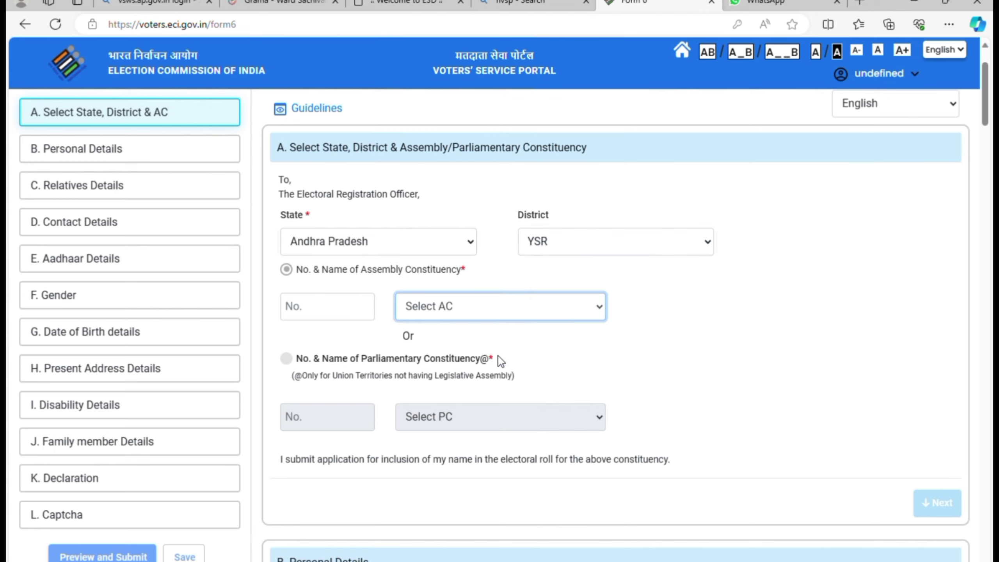
{"action": "left_click", "coordinate": [509, 348]}
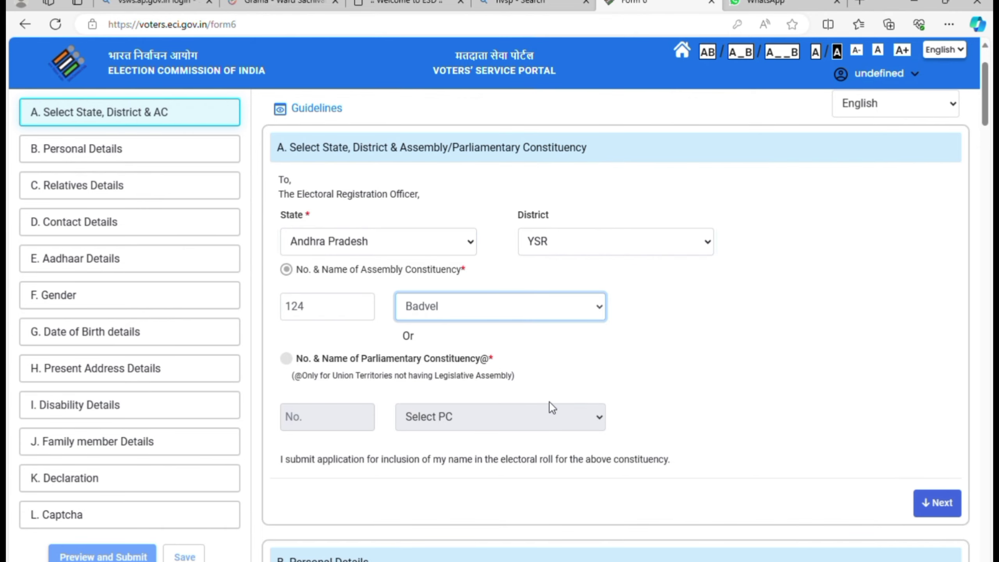
{"action": "scroll", "coordinate": [551, 414], "scroll_direction": "down", "scroll_amount": 5}
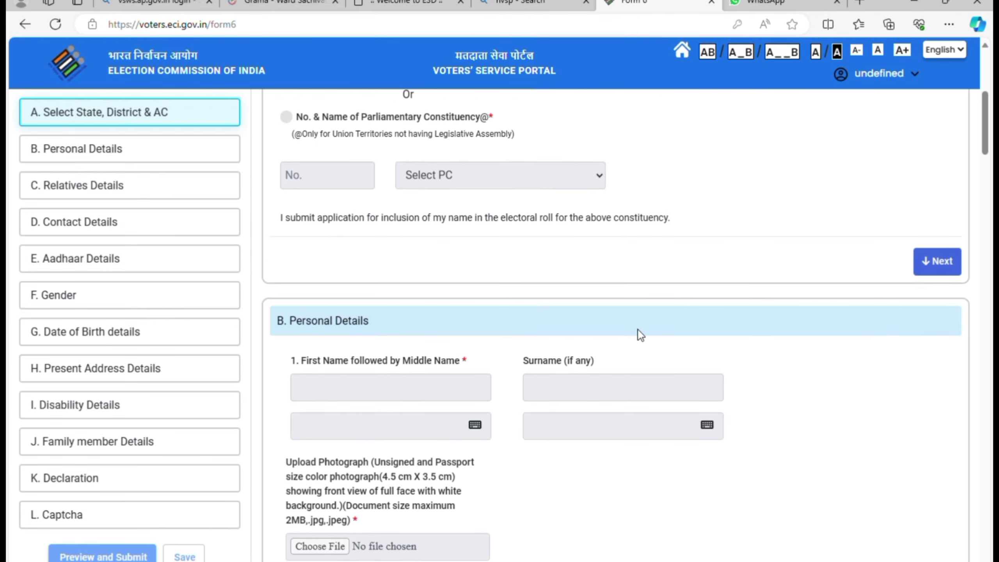
Advance to Personal Details and enter the applicant's first name and surname
{"action": "left_click", "coordinate": [953, 270]}
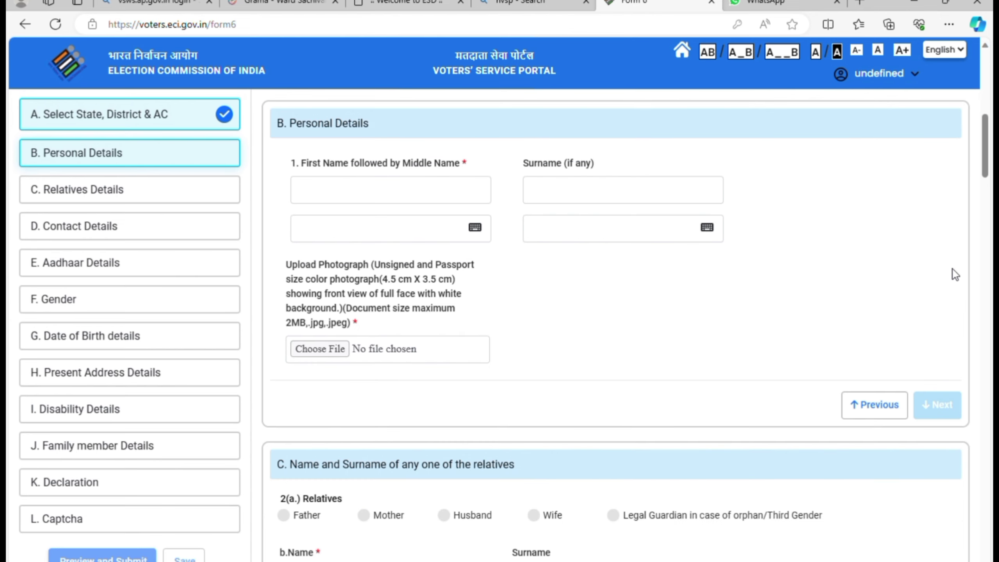
{"action": "left_click", "coordinate": [430, 200]}
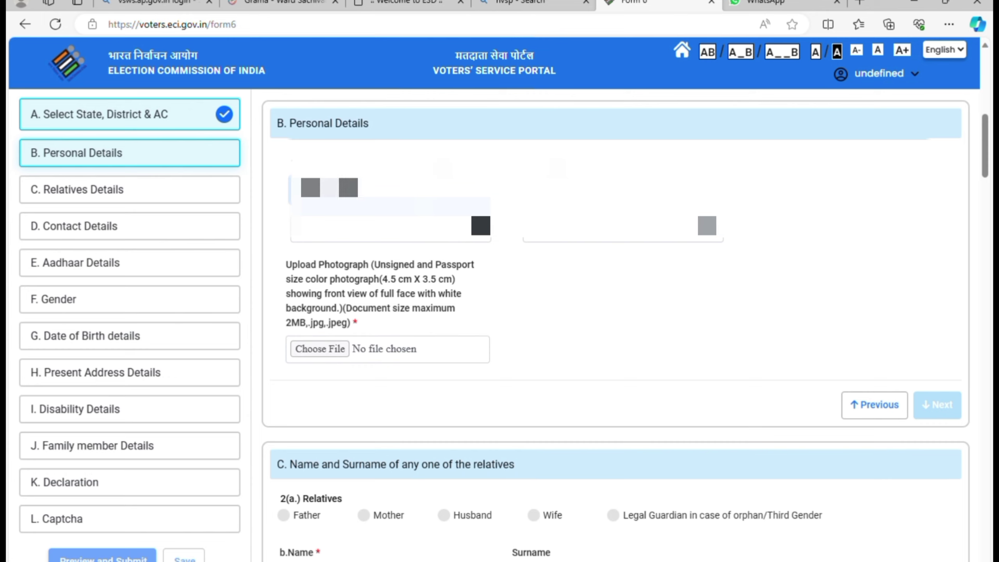
{"action": "type", "text": "Venkataramana"}
{"action": "key", "text": "Tab"}
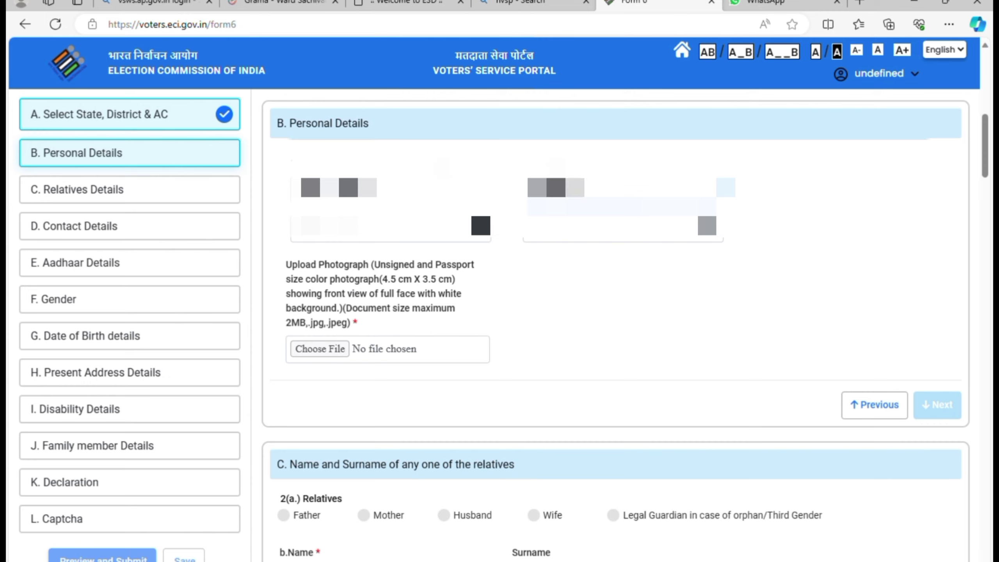
{"action": "left_click", "coordinate": [621, 225]}
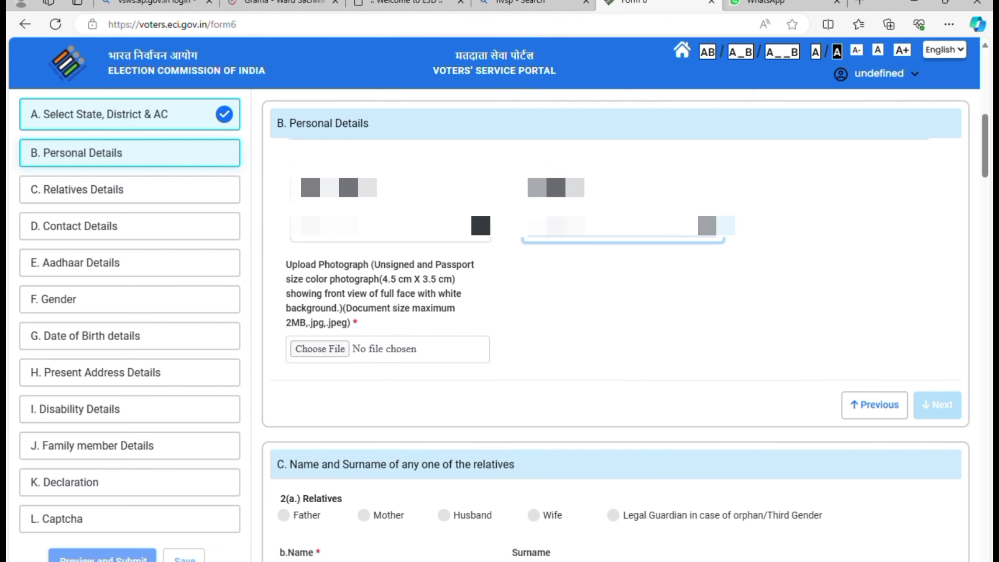
Review the applicant's photograph, accept the face-detected confirmation and finish Personal Details
{"action": "scroll", "coordinate": [562, 326], "scroll_direction": "down", "scroll_amount": 5}
{"action": "scroll", "coordinate": [410, 330], "scroll_direction": "up", "scroll_amount": 8}
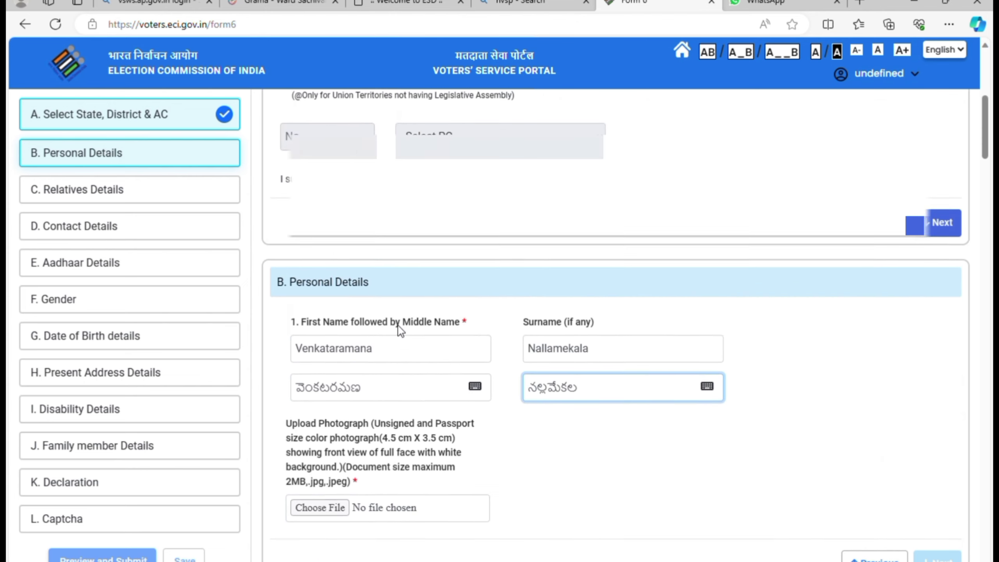
{"action": "scroll", "coordinate": [313, 465], "scroll_direction": "down", "scroll_amount": 2}
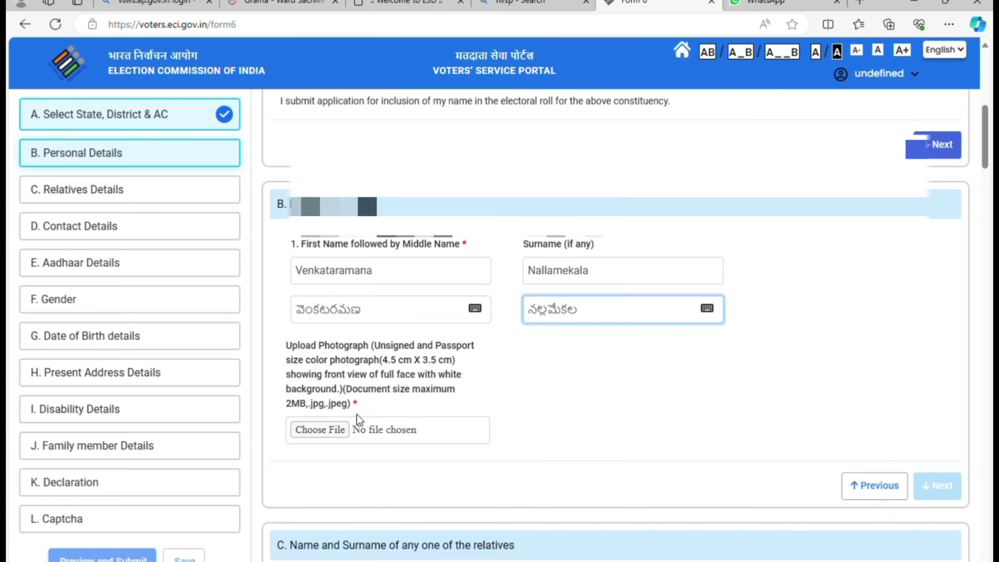
{"action": "scroll", "coordinate": [357, 414], "scroll_direction": "down", "scroll_amount": 2}
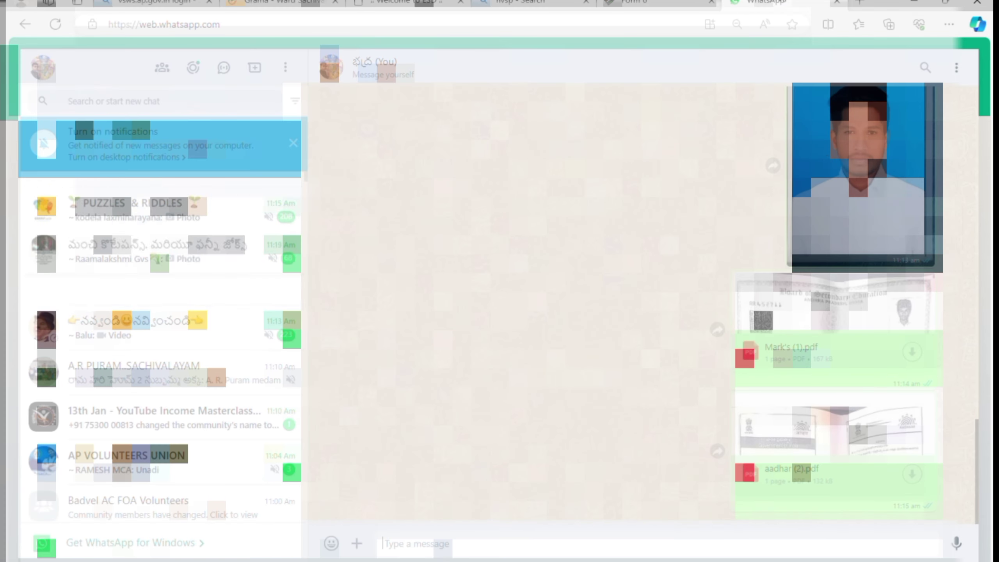
{"action": "left_click", "coordinate": [810, 170]}
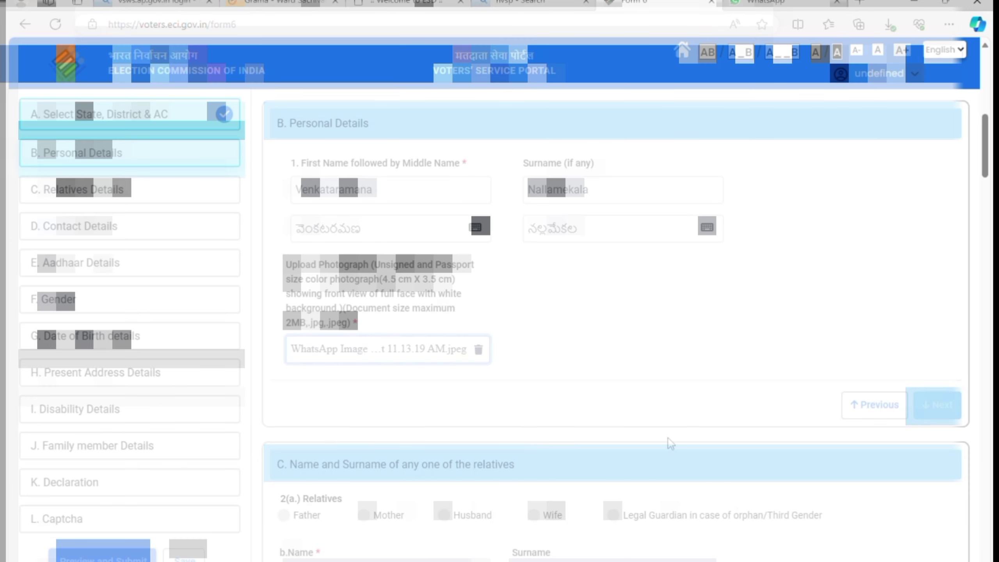
{"action": "scroll", "coordinate": [620, 378], "scroll_direction": "up", "scroll_amount": 2}
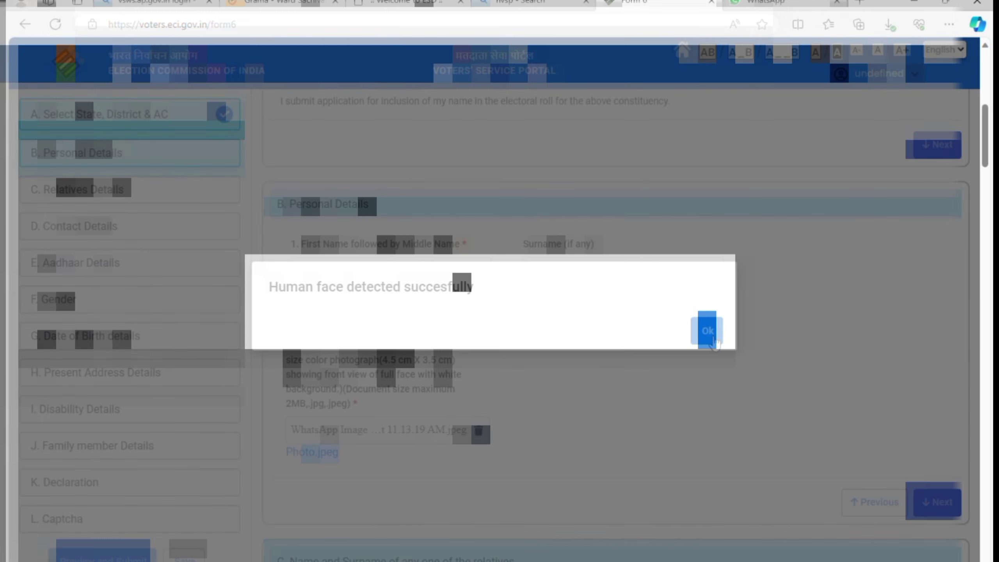
{"action": "left_click", "coordinate": [710, 337]}
{"action": "scroll", "coordinate": [709, 337], "scroll_direction": "down", "scroll_amount": 4}
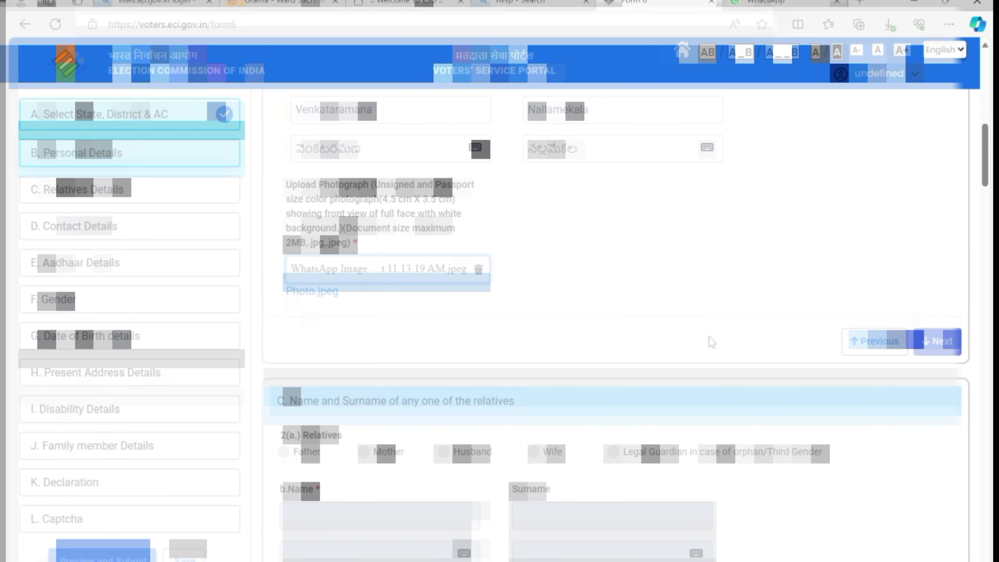
{"action": "left_click", "coordinate": [943, 350]}
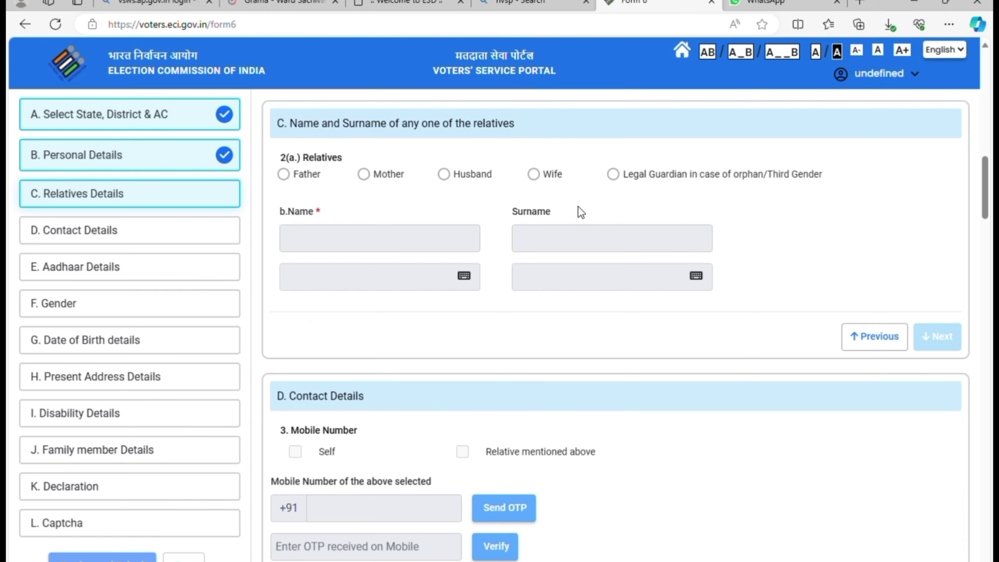
Choose Father as the relative and enter his name and surname with Telugu transliteration
{"action": "scroll", "coordinate": [581, 212], "scroll_direction": "down", "scroll_amount": 4}
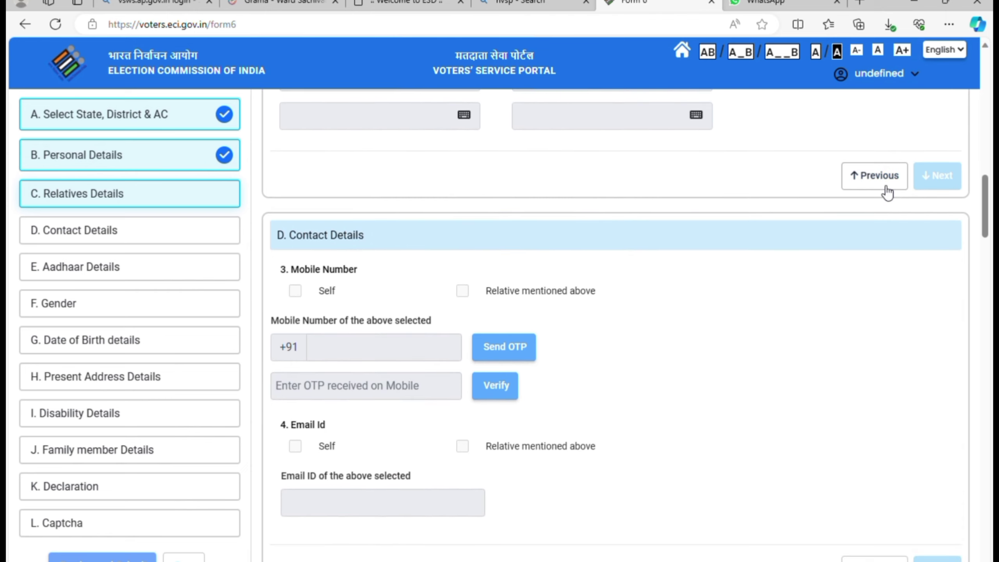
{"action": "left_click", "coordinate": [886, 183]}
{"action": "scroll", "coordinate": [694, 232], "scroll_direction": "up", "scroll_amount": 3}
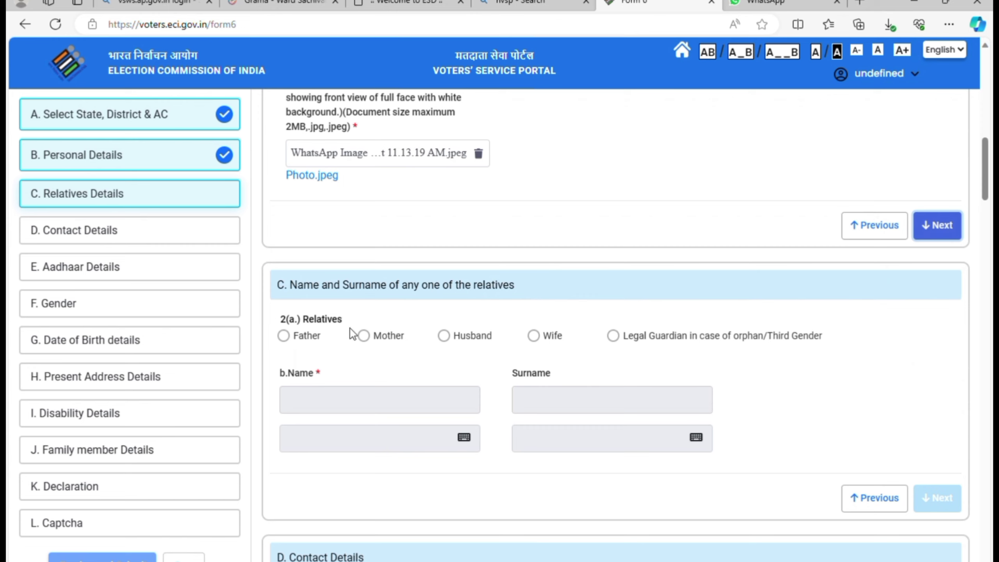
{"action": "left_click", "coordinate": [284, 336]}
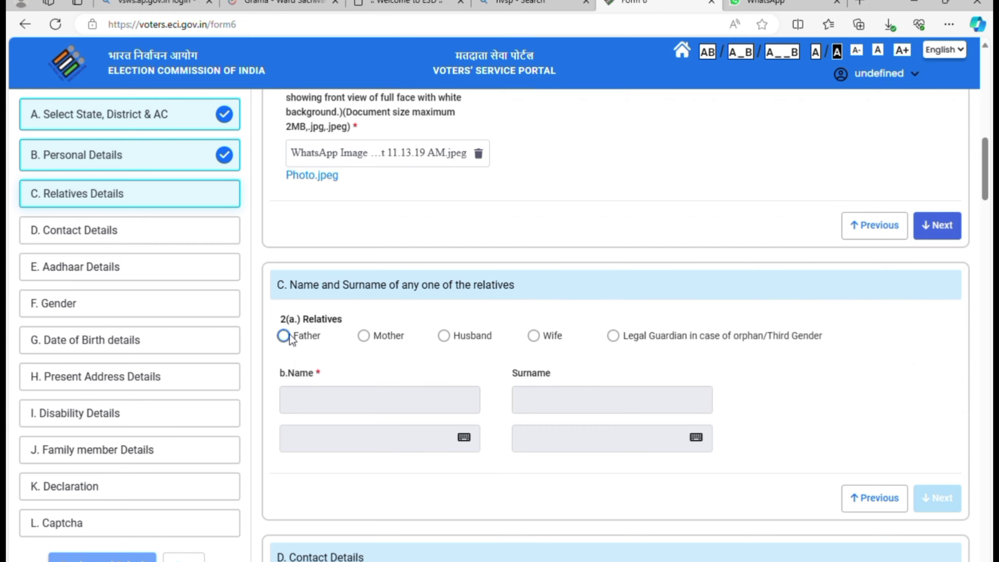
{"action": "scroll", "coordinate": [369, 415], "scroll_direction": "down", "scroll_amount": 2}
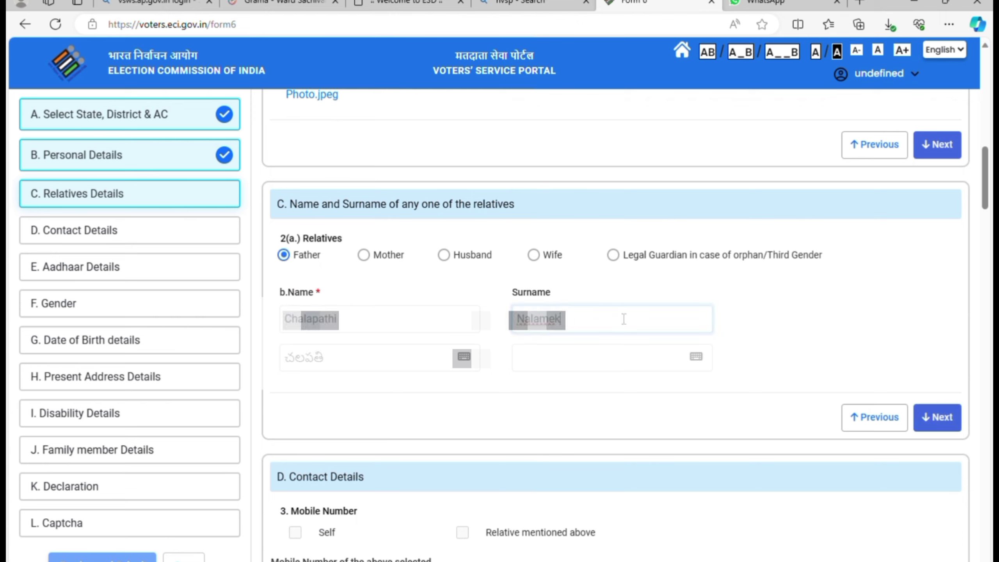
{"action": "type", "text": "la"}
{"action": "key", "text": "Tab"}
{"action": "left_click", "coordinate": [614, 317]}
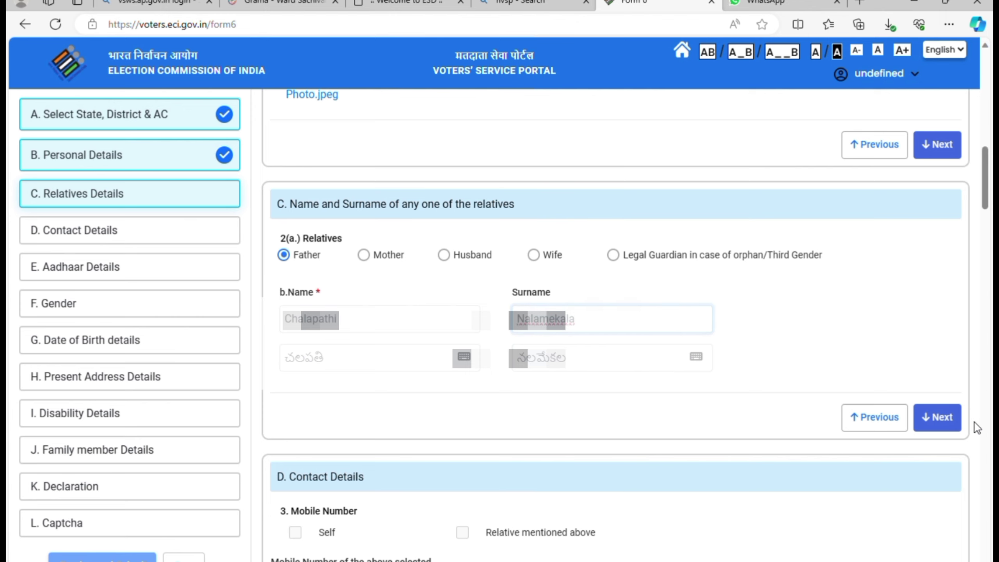
{"action": "left_click", "coordinate": [958, 424]}
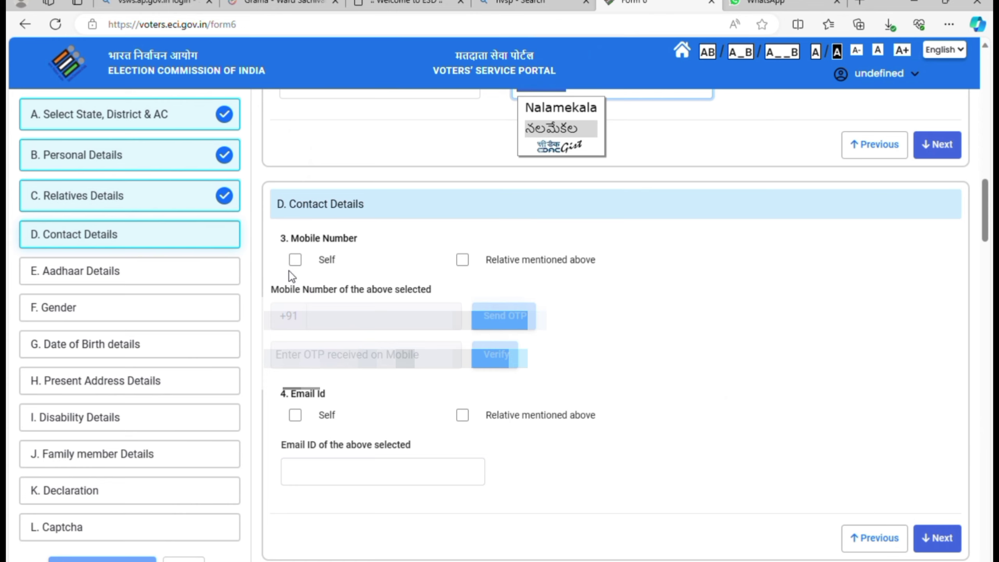
Tick Self for the mobile number and enter the applicant's own mobile number
{"action": "scroll", "coordinate": [303, 261], "scroll_direction": "up", "scroll_amount": 2}
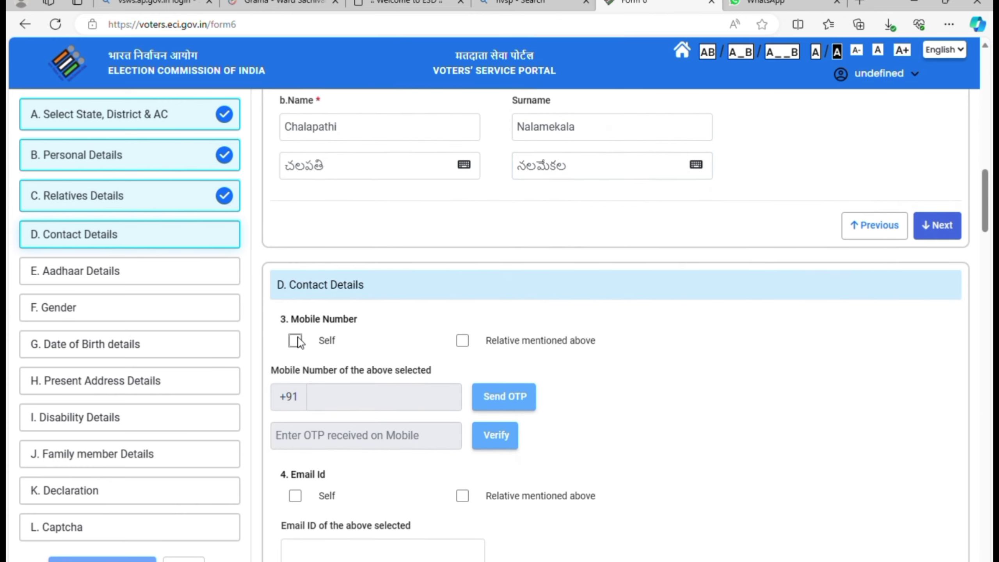
{"action": "left_click", "coordinate": [295, 341]}
{"action": "scroll", "coordinate": [458, 335], "scroll_direction": "down", "scroll_amount": 2}
{"action": "scroll", "coordinate": [459, 335], "scroll_direction": "down", "scroll_amount": 2}
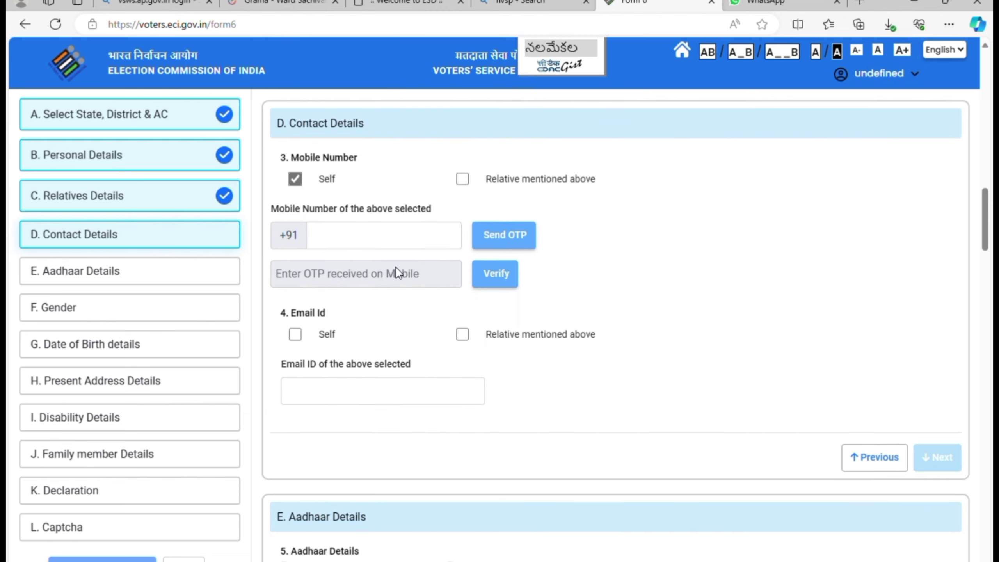
{"action": "left_click", "coordinate": [407, 244]}
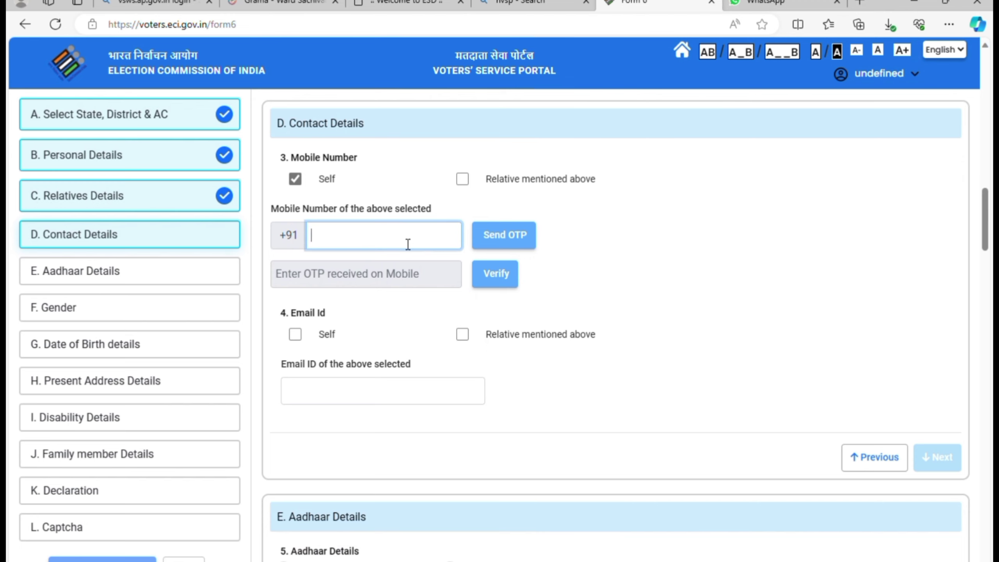
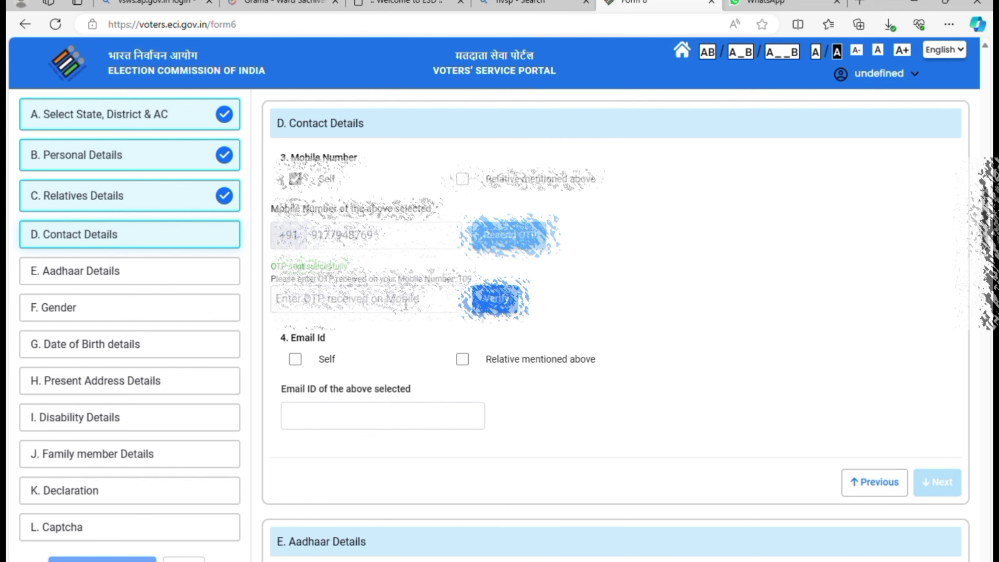
Enter and verify the mobile OTP, completing Contact Details
{"action": "left_click", "coordinate": [406, 306]}
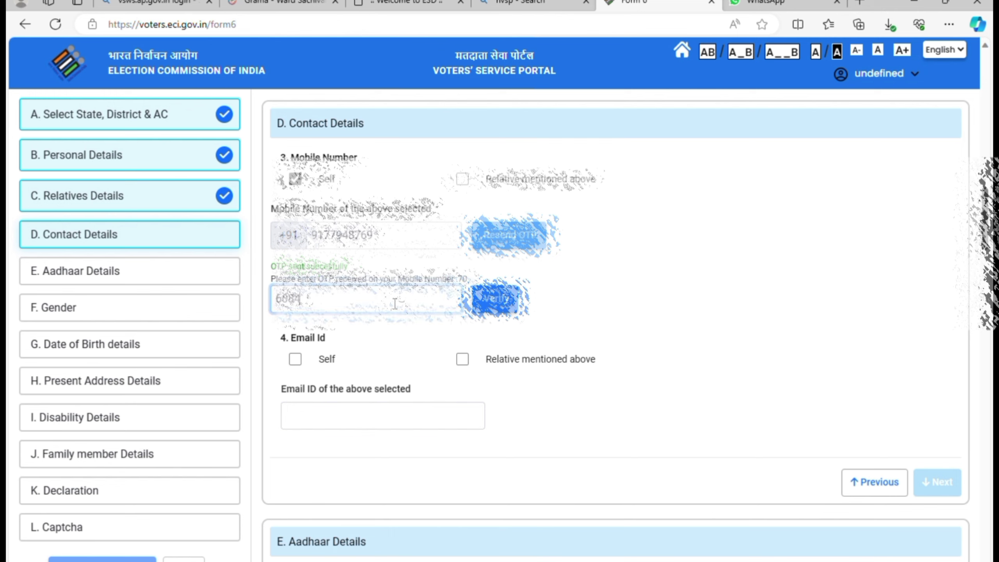
{"action": "left_click", "coordinate": [483, 305]}
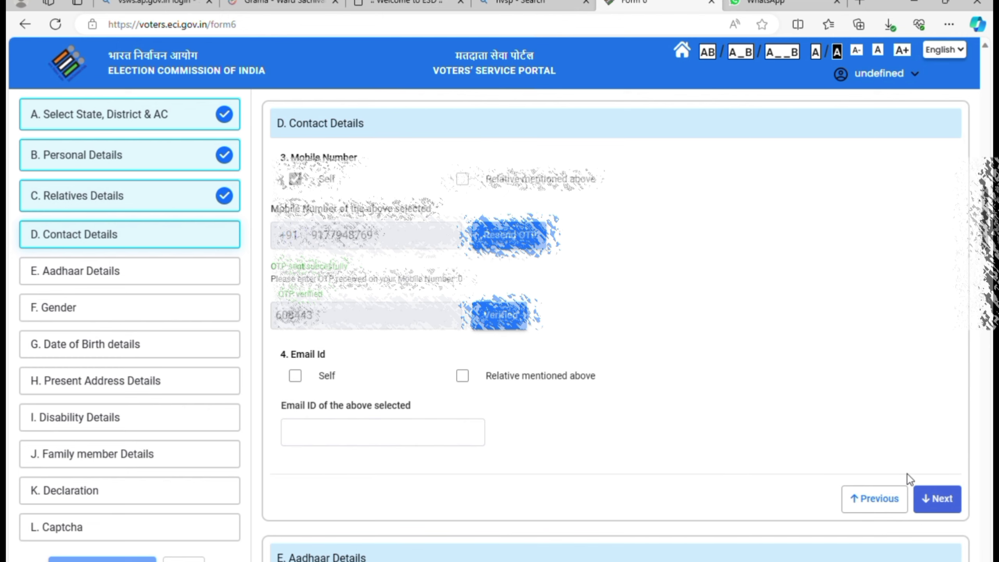
{"action": "left_click", "coordinate": [934, 503]}
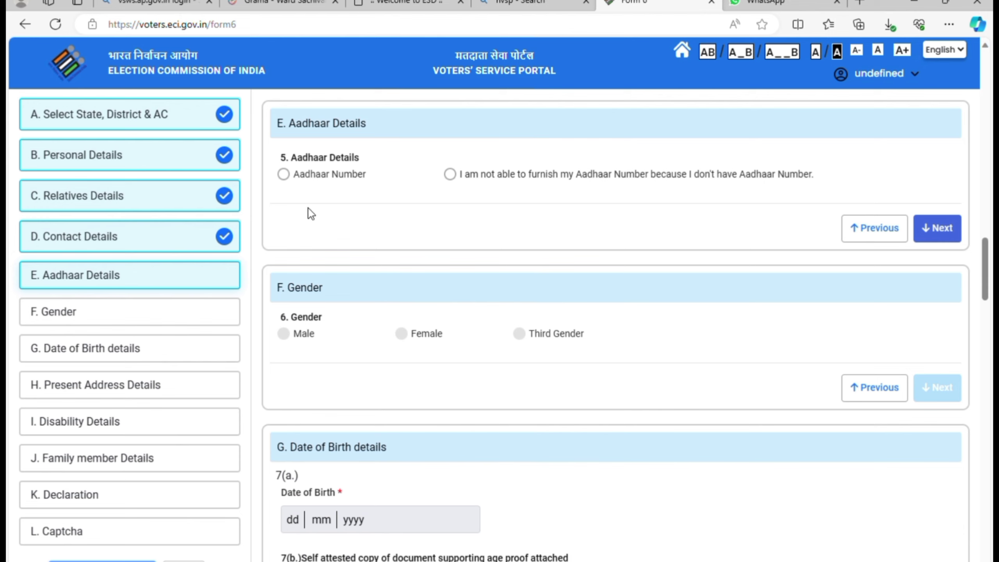
Choose the Aadhaar Number option, enter the applicant's 12-digit Aadhaar number and continue
{"action": "left_click", "coordinate": [284, 174]}
{"action": "left_click", "coordinate": [336, 232]}
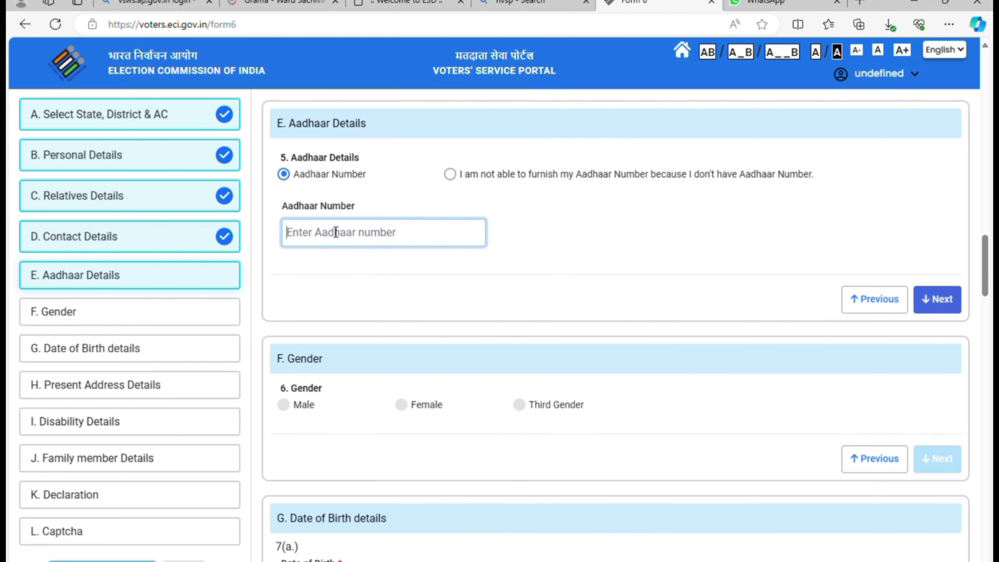
{"action": "type", "text": "1111"}
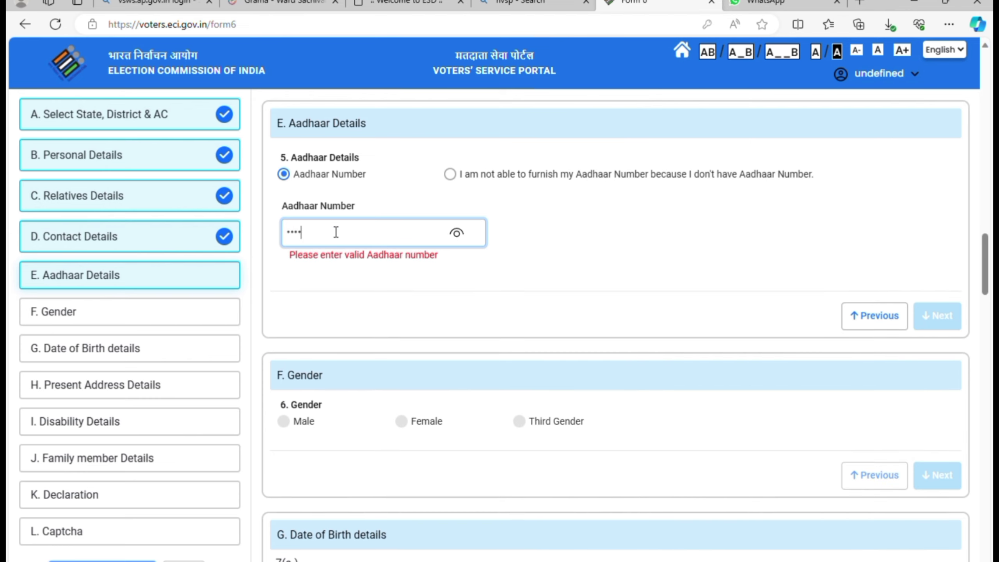
{"action": "type", "text": "11111111"}
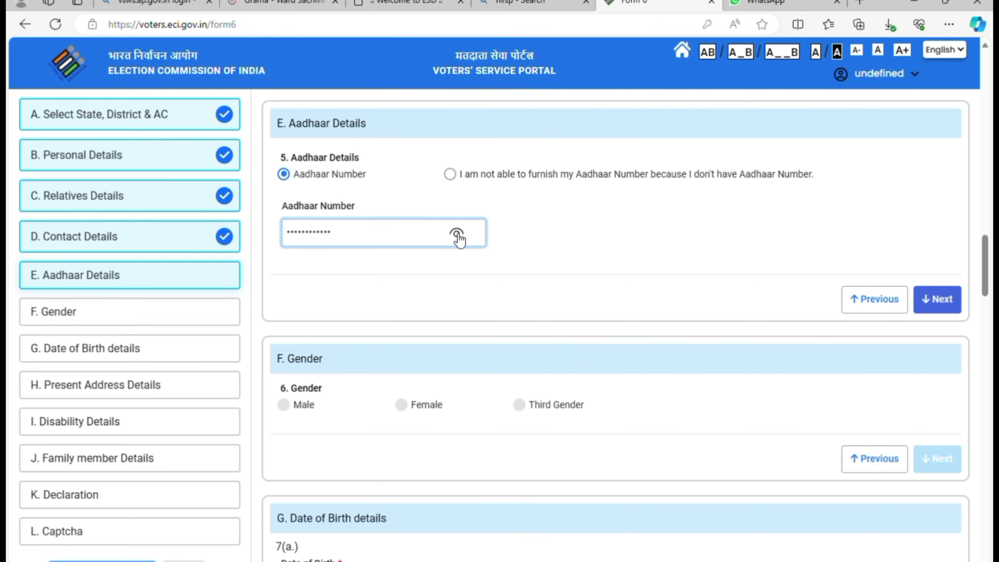
{"action": "left_click", "coordinate": [927, 308]}
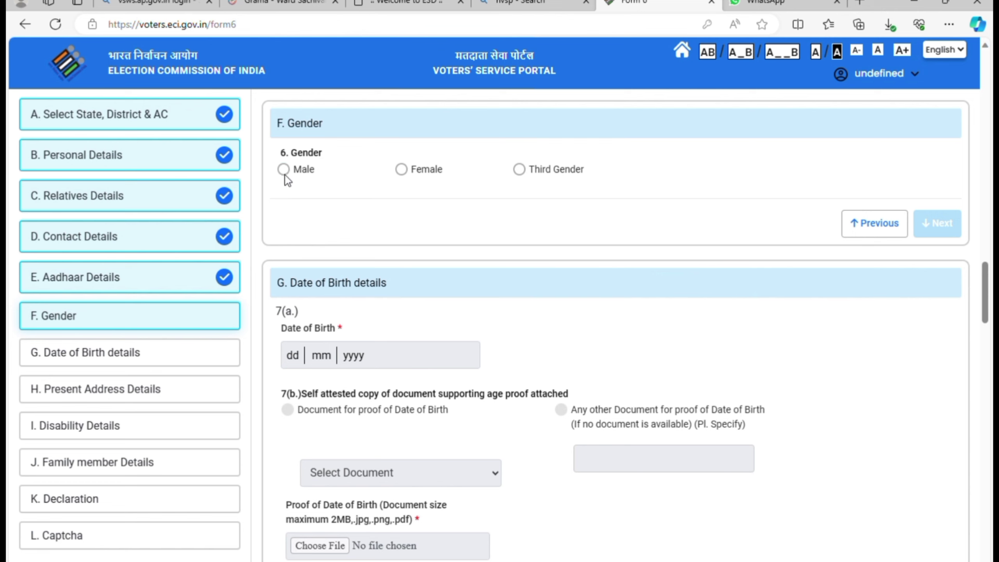
Set gender to Male and enter the date of birth 01/01/1999
{"action": "left_click", "coordinate": [283, 170]}
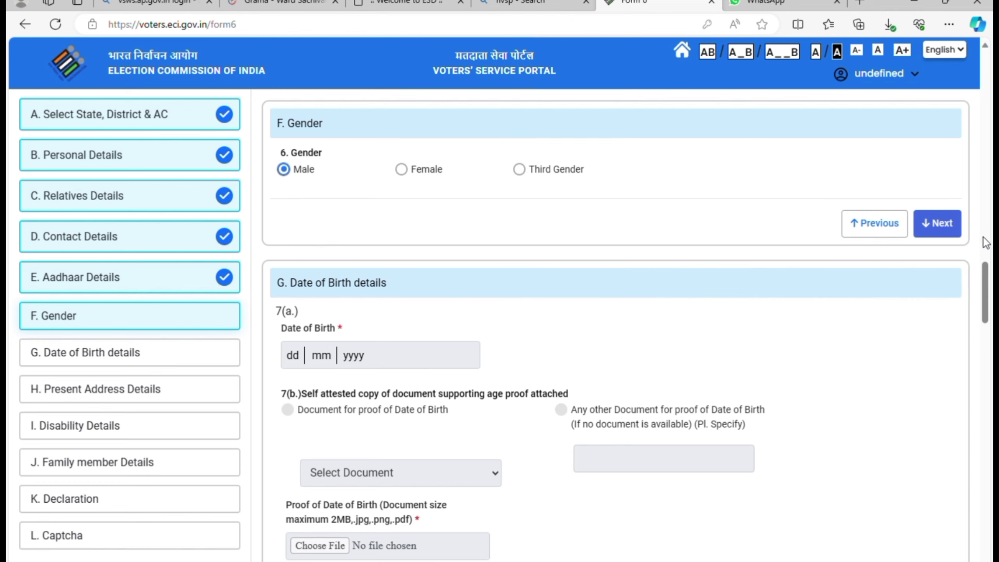
{"action": "left_click", "coordinate": [922, 222]}
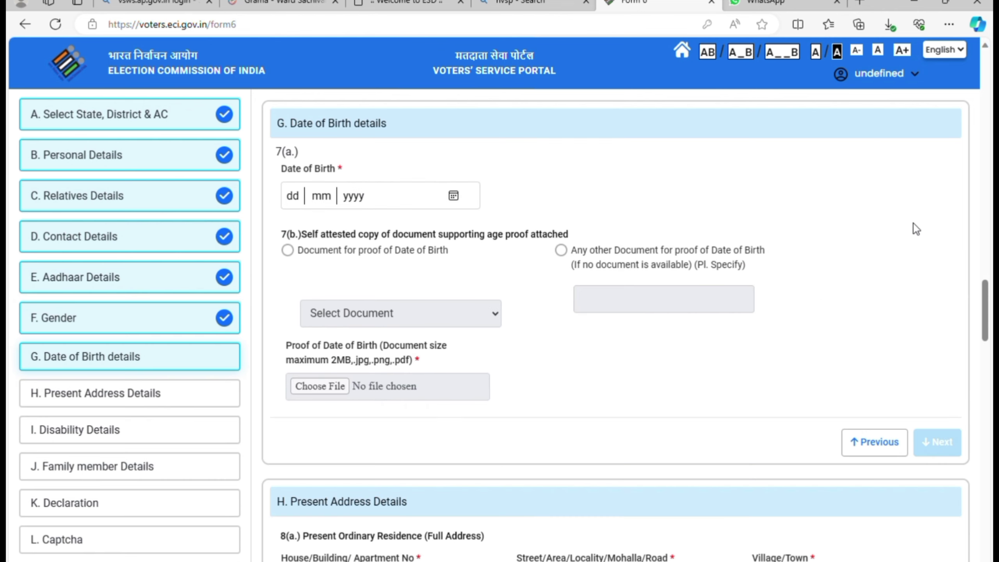
{"action": "left_click", "coordinate": [294, 195]}
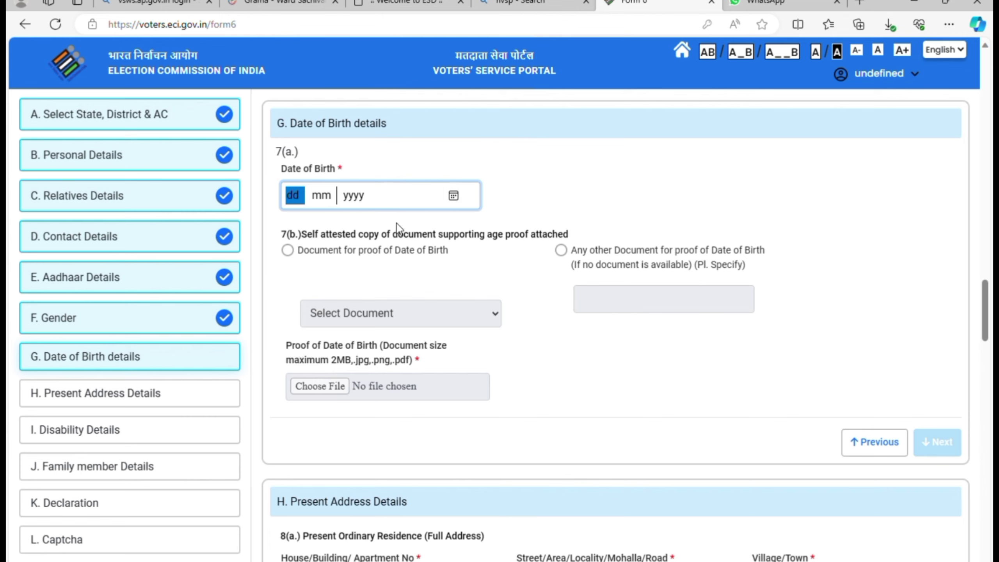
{"action": "scroll", "coordinate": [380, 198], "scroll_direction": "down", "scroll_amount": 2}
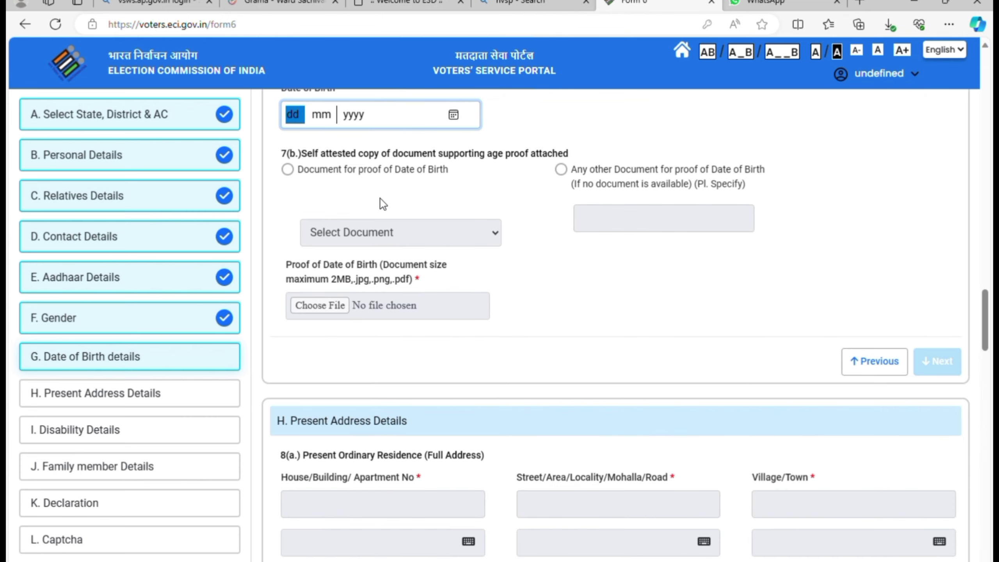
{"action": "type", "text": "10/01/1999"}
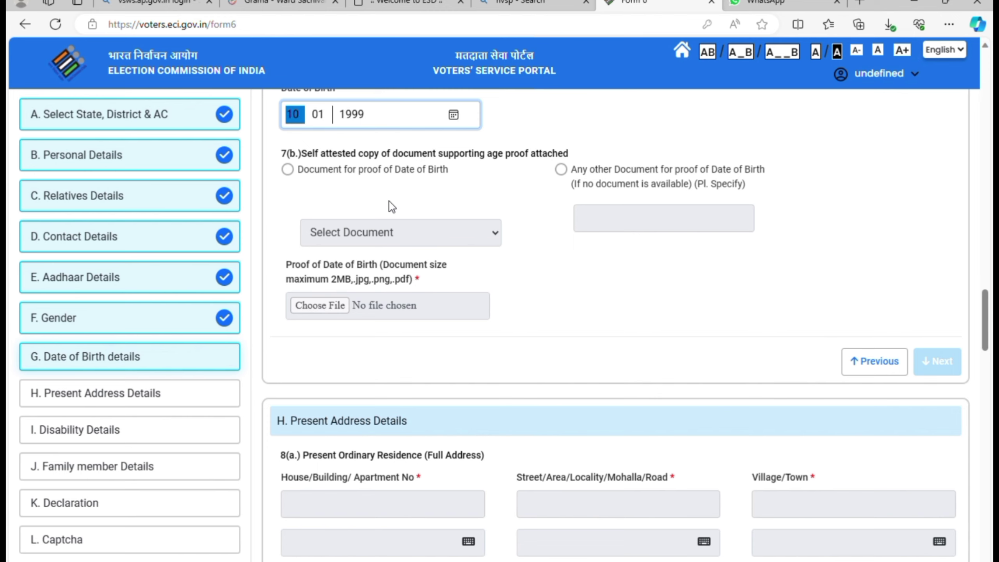
{"action": "type", "text": "01"}
{"action": "left_click", "coordinate": [437, 190]}
{"action": "scroll", "coordinate": [459, 211], "scroll_direction": "up", "scroll_amount": 1}
{"action": "scroll", "coordinate": [459, 211], "scroll_direction": "up", "scroll_amount": 2}
{"action": "scroll", "coordinate": [433, 232], "scroll_direction": "down", "scroll_amount": 1}
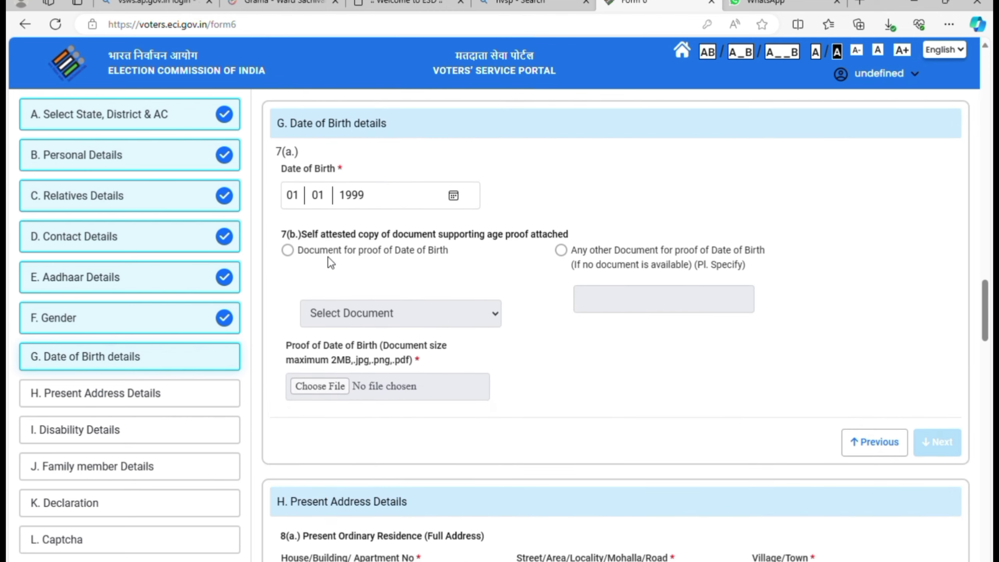
Attach Mark's (1).pdf as the Class X certificate proving date of birth
{"action": "left_click", "coordinate": [289, 250]}
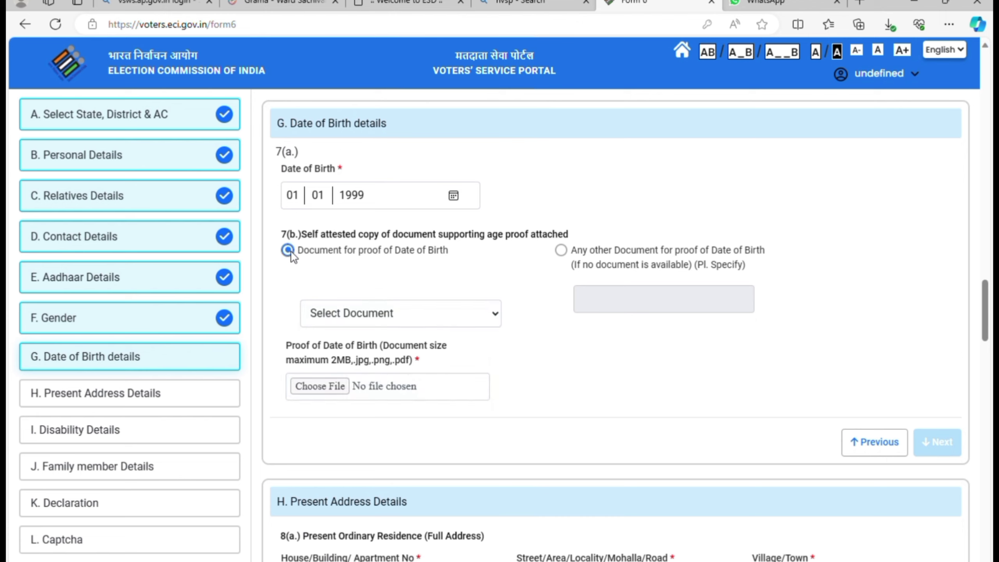
{"action": "left_click", "coordinate": [455, 319]}
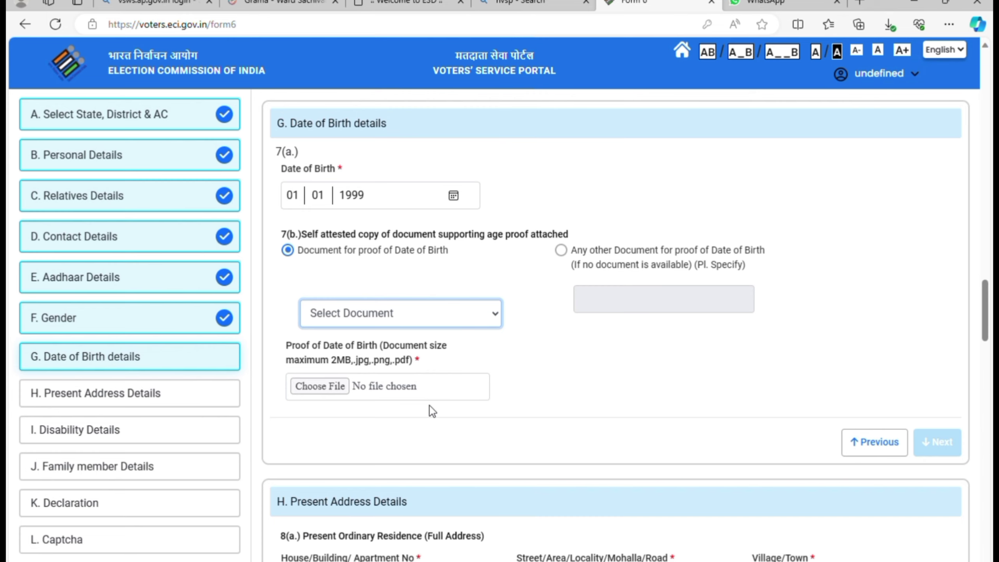
{"action": "key", "text": "Down"}
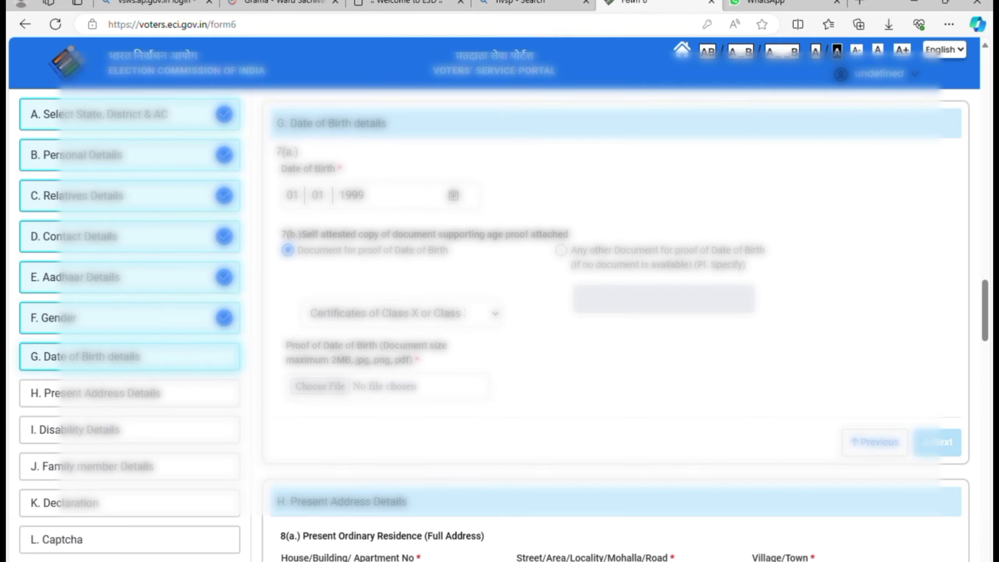
{"action": "left_click", "coordinate": [343, 387]}
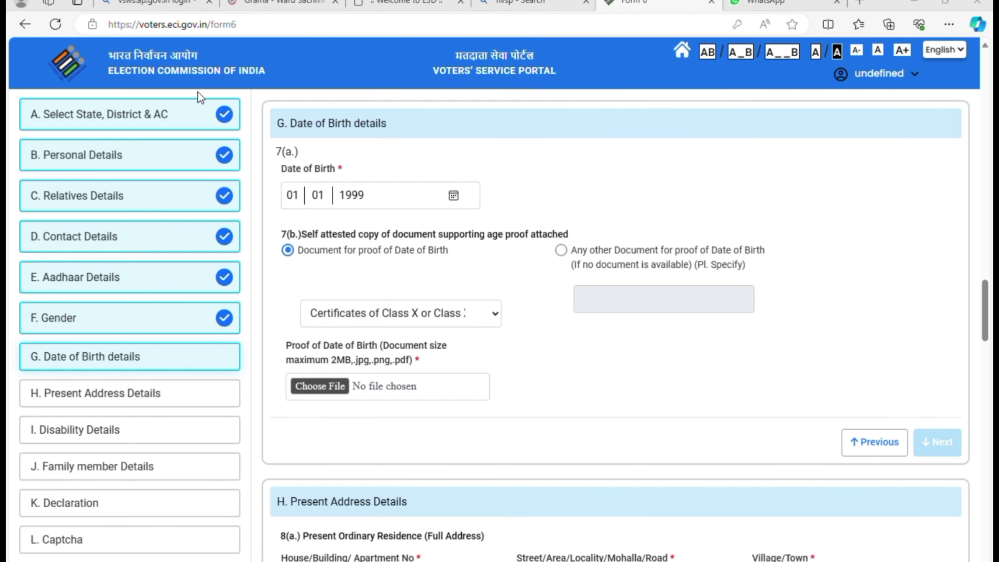
{"action": "key", "text": "Return"}
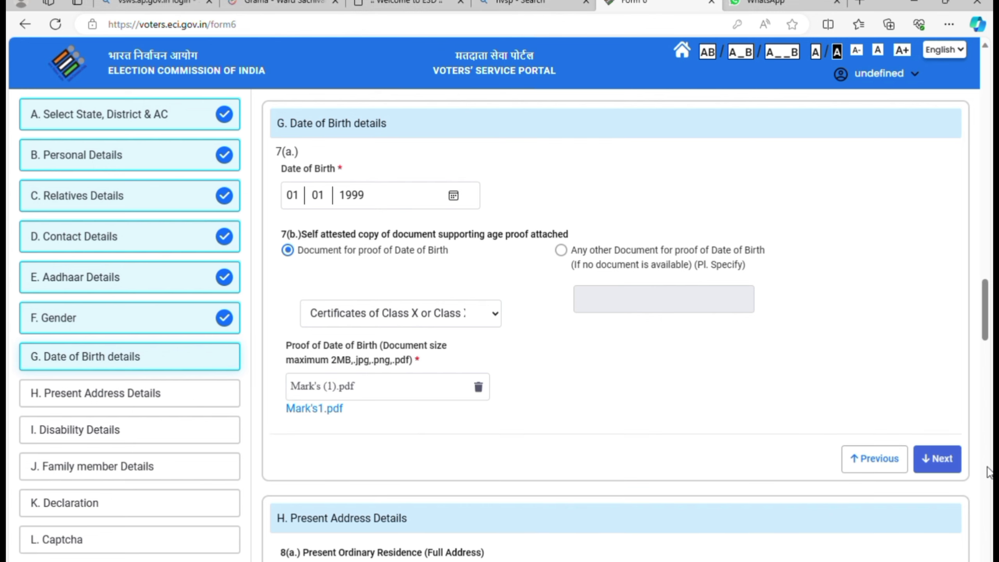
{"action": "left_click", "coordinate": [936, 458]}
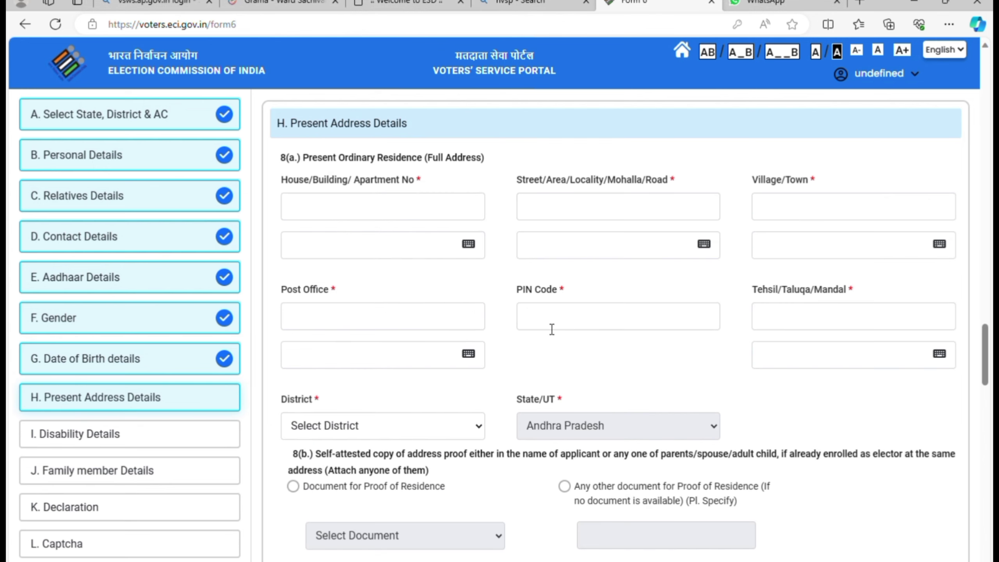
Enter the applicant's house number and street/locality for the present address
{"action": "left_click", "coordinate": [383, 218]}
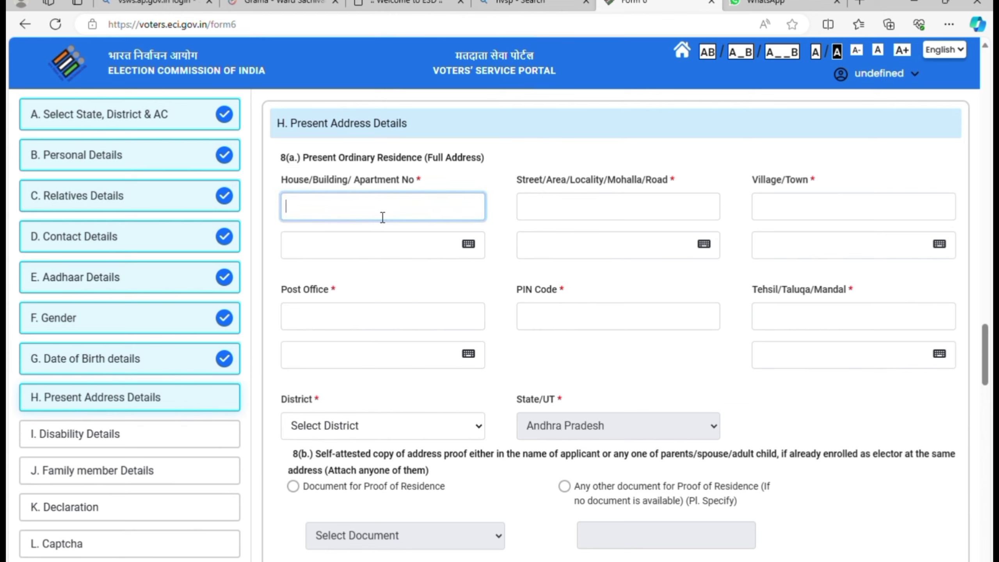
{"action": "left_click", "coordinate": [381, 260]}
{"action": "left_click", "coordinate": [662, 210]}
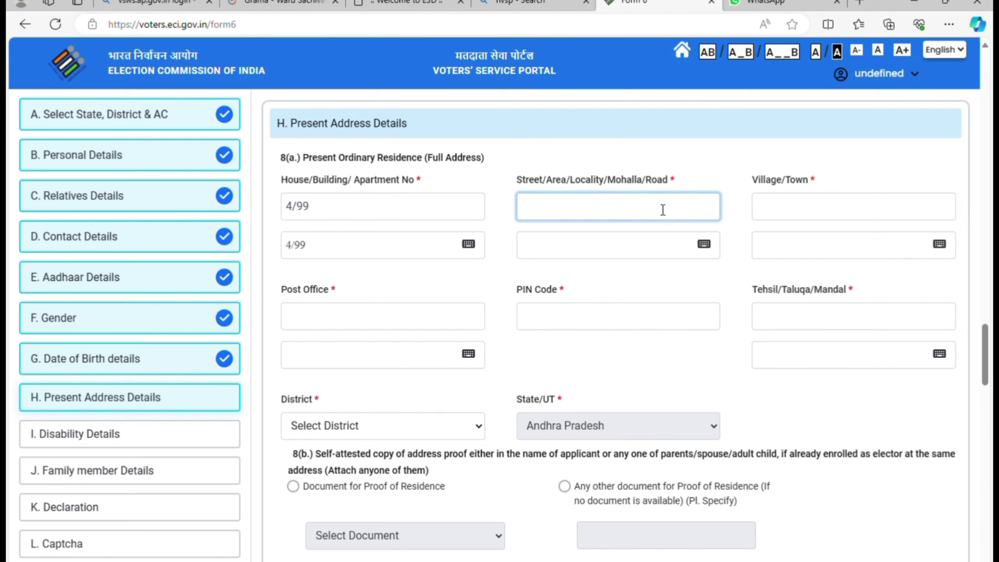
{"action": "type", "text": "GU"}
{"action": "key", "text": "BackSpace"}
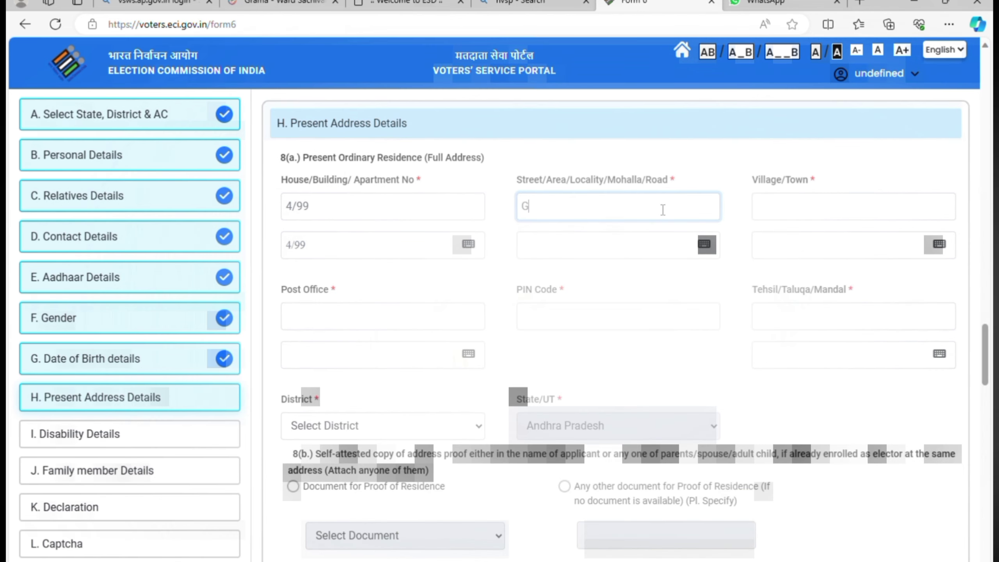
{"action": "type", "text": "u"}
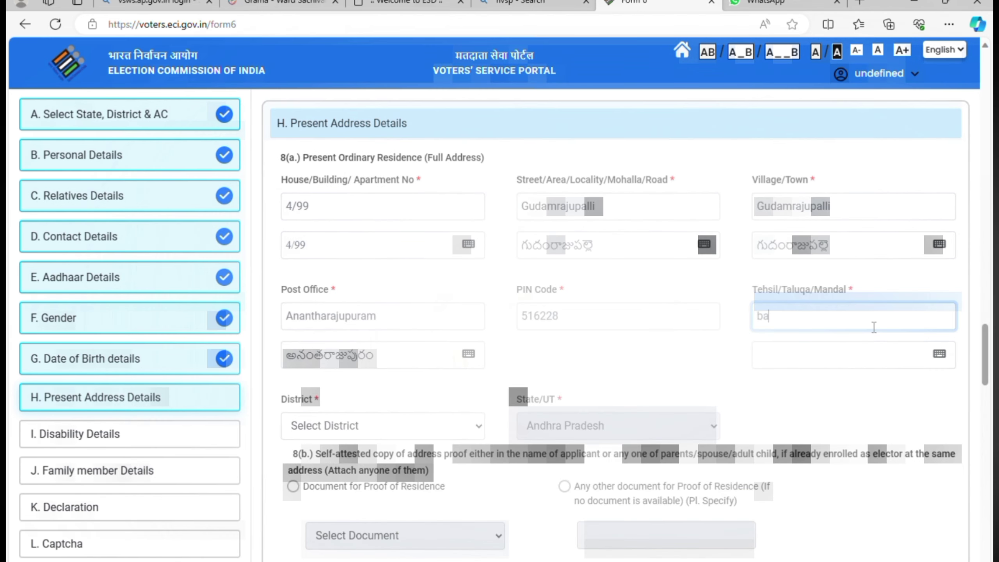
{"action": "type", "text": "dvelk"}
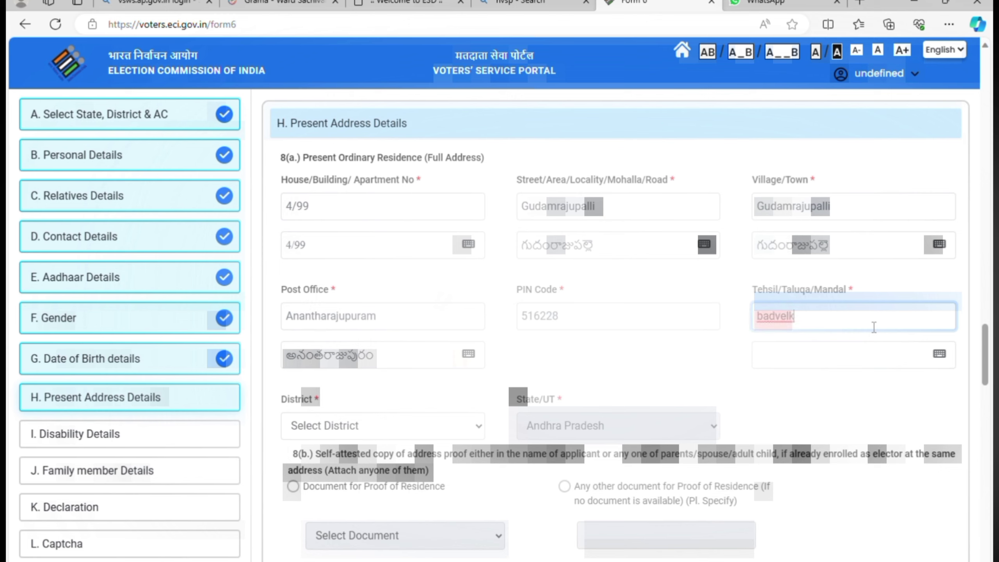
Correct the tehsil name so it begins with a capital B
{"action": "key", "text": "BackSpace"}
{"action": "left_click", "coordinate": [874, 360]}
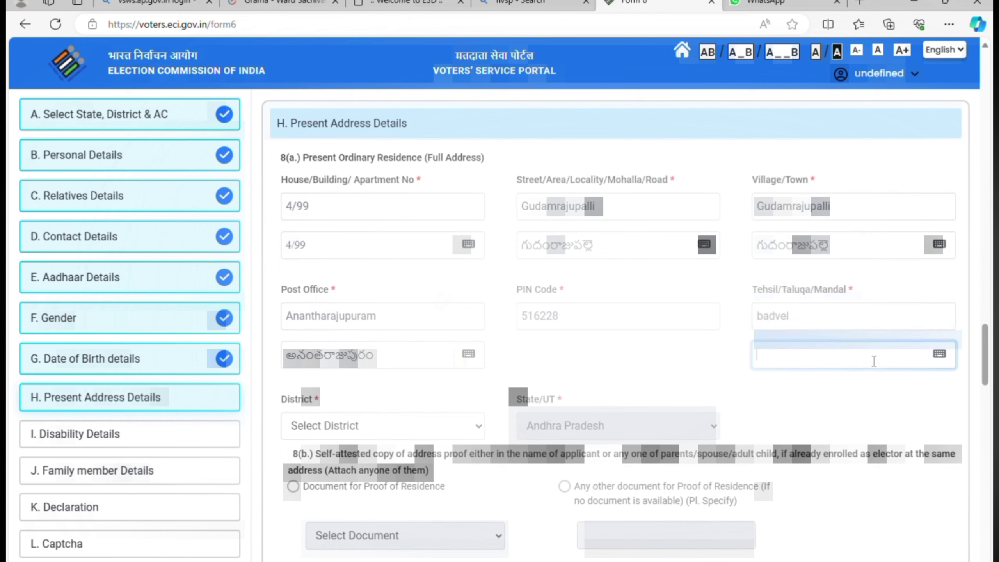
{"action": "left_click", "coordinate": [767, 318]}
{"action": "key", "text": "BackSpace"}
{"action": "type", "text": "B"}
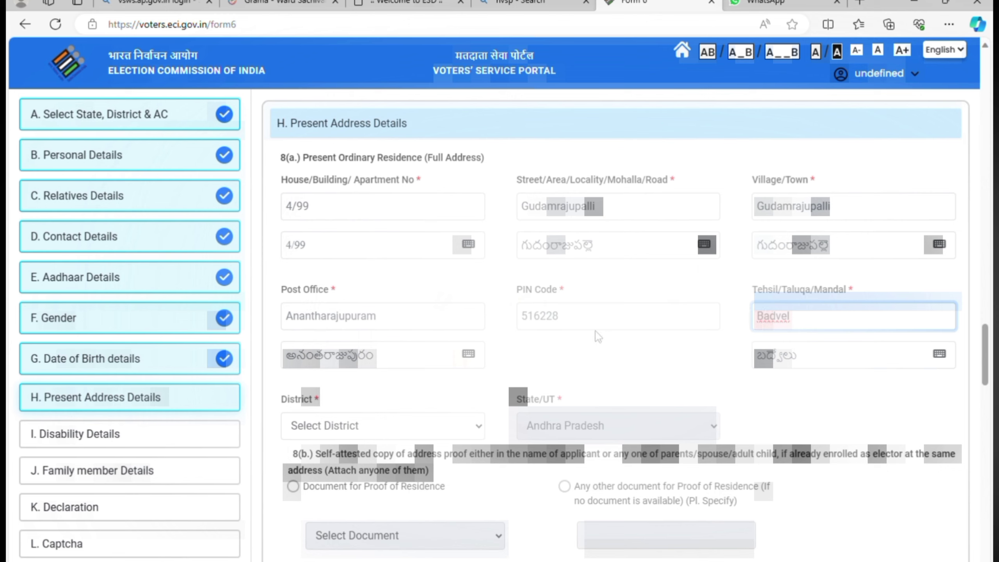
{"action": "left_click", "coordinate": [388, 427]}
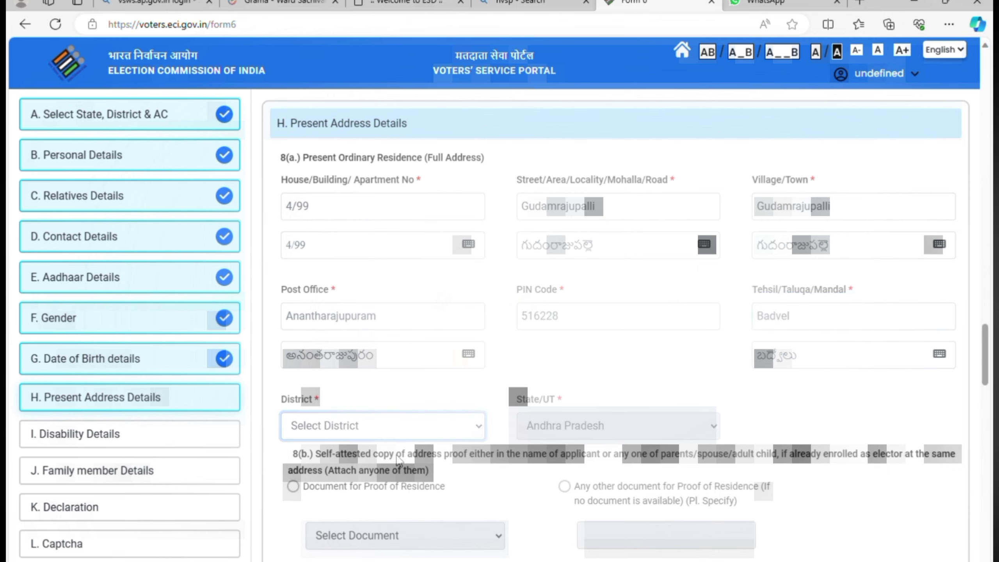
Choose district YSR and upload aadhar (2).pdf as Aadhaar Card proof of residence
{"action": "key", "text": "y"}
{"action": "scroll", "coordinate": [562, 436], "scroll_direction": "down", "scroll_amount": 2}
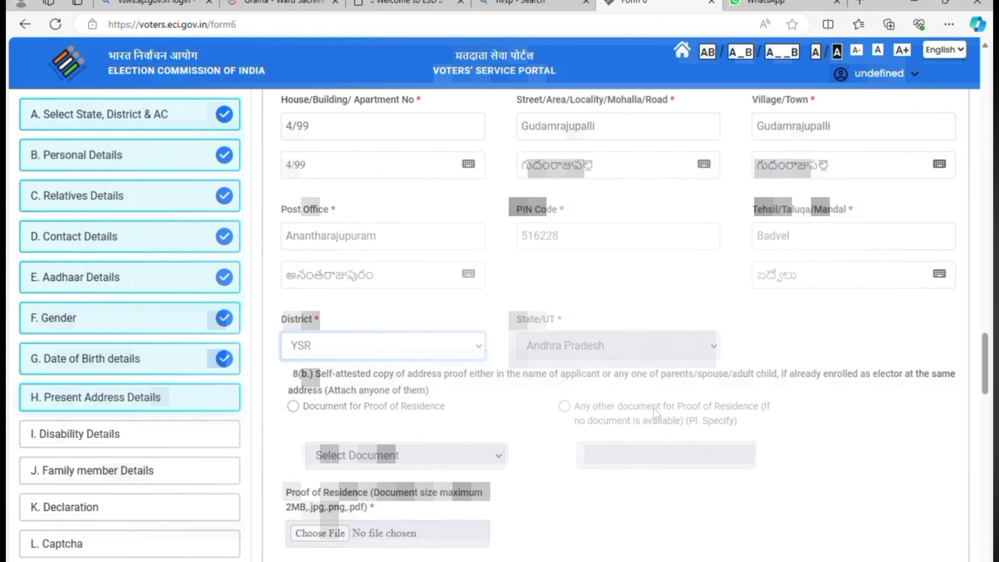
{"action": "scroll", "coordinate": [407, 347], "scroll_direction": "down", "scroll_amount": 4}
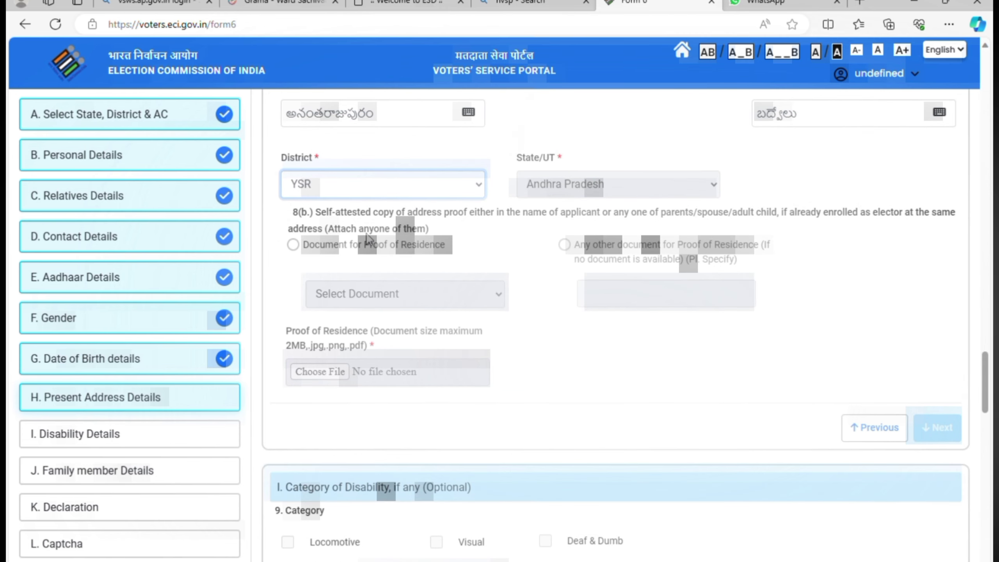
{"action": "left_click", "coordinate": [293, 245]}
{"action": "left_click", "coordinate": [369, 296]}
{"action": "left_click", "coordinate": [367, 346]}
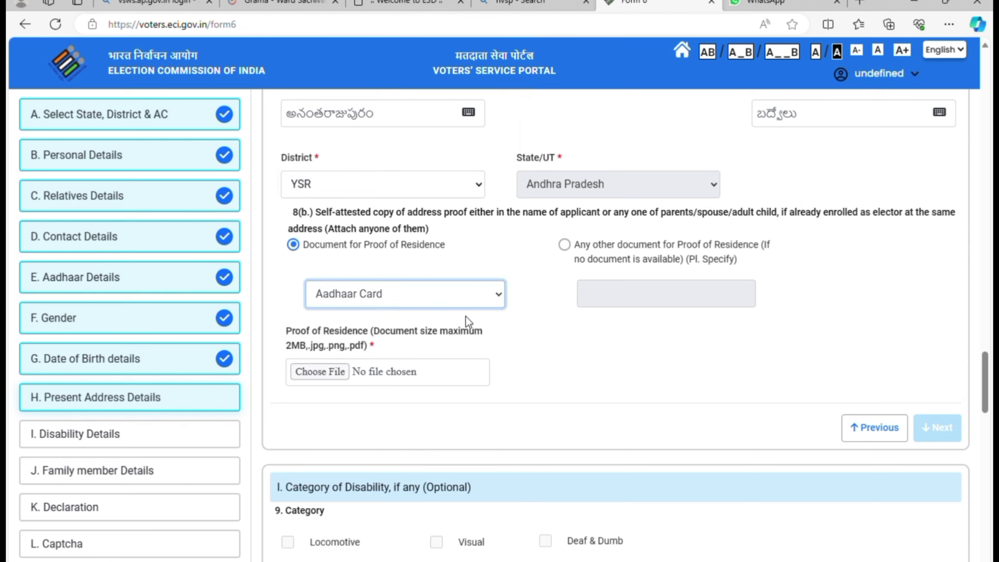
{"action": "left_click", "coordinate": [346, 373]}
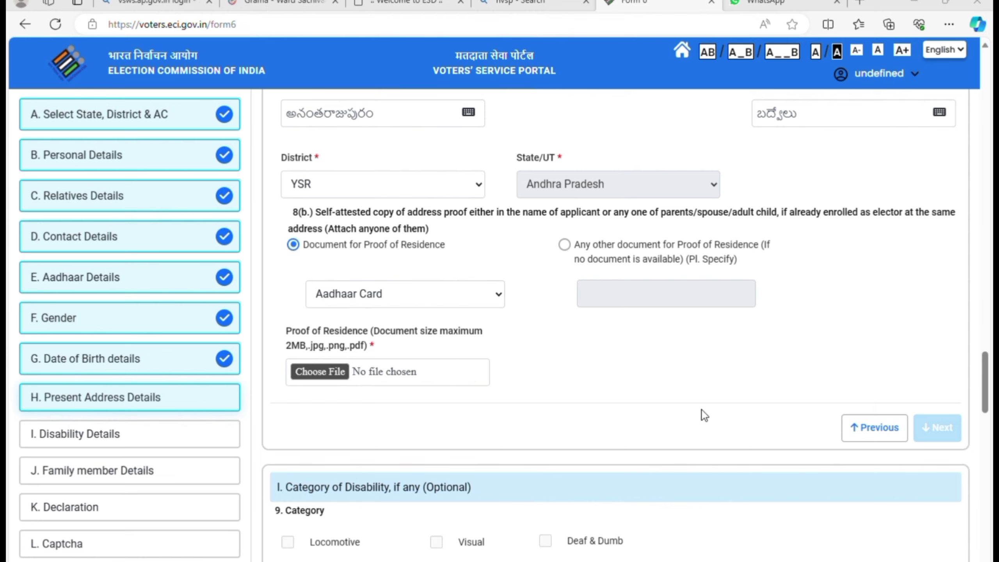
{"action": "left_click", "coordinate": [697, 393]}
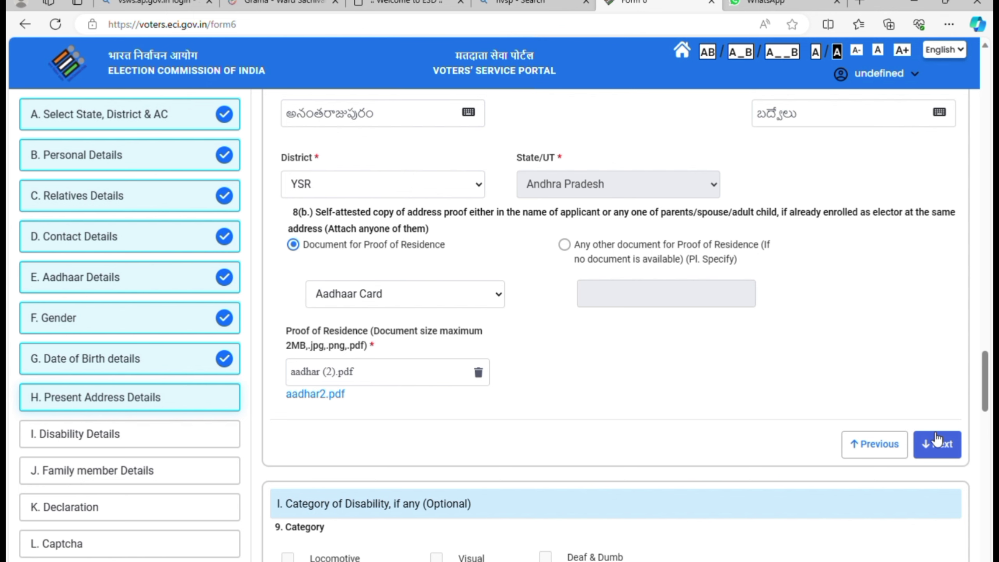
Finish the address section and skip the optional Disability Details section
{"action": "left_click", "coordinate": [946, 448]}
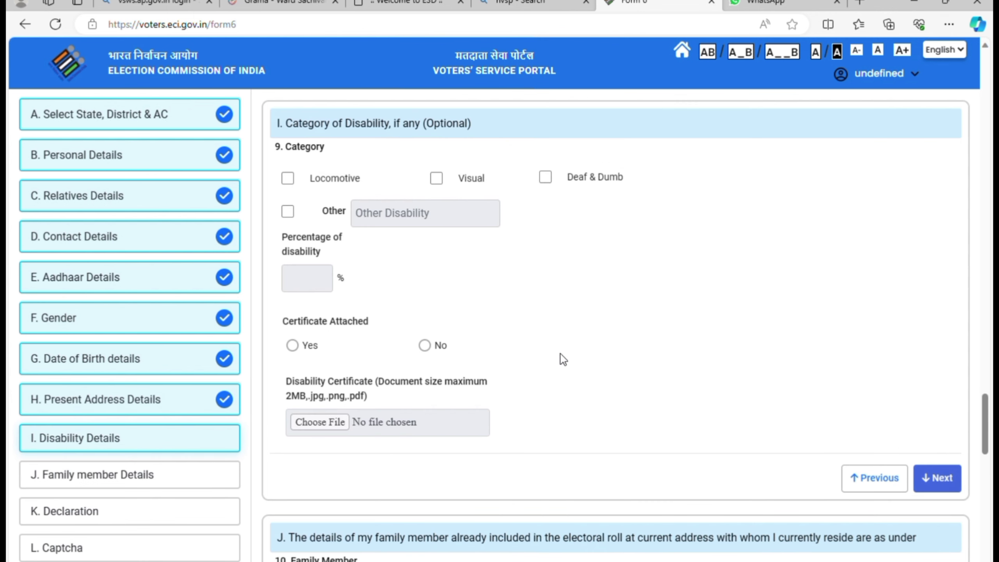
{"action": "left_click", "coordinate": [937, 479]}
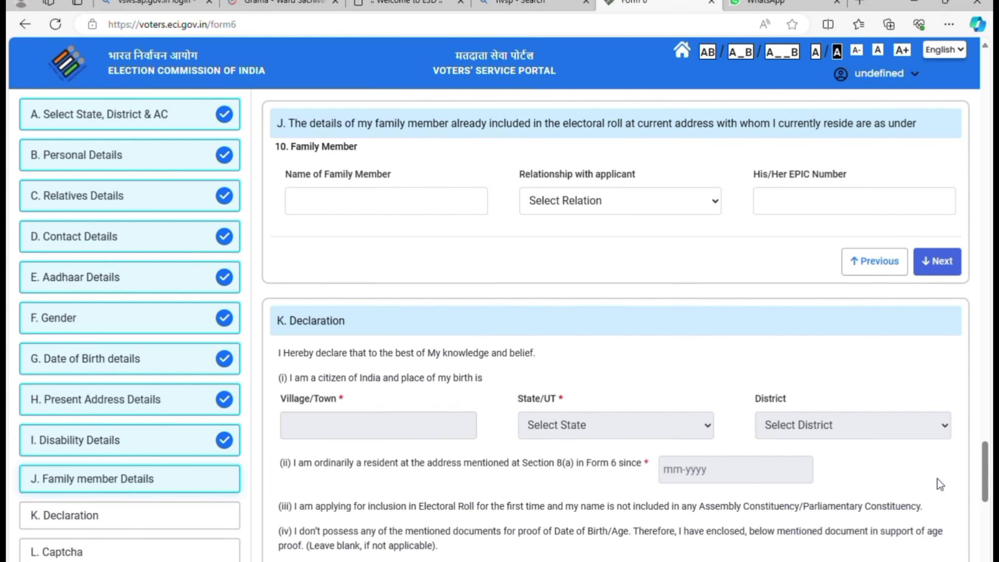
{"action": "left_click", "coordinate": [877, 261]}
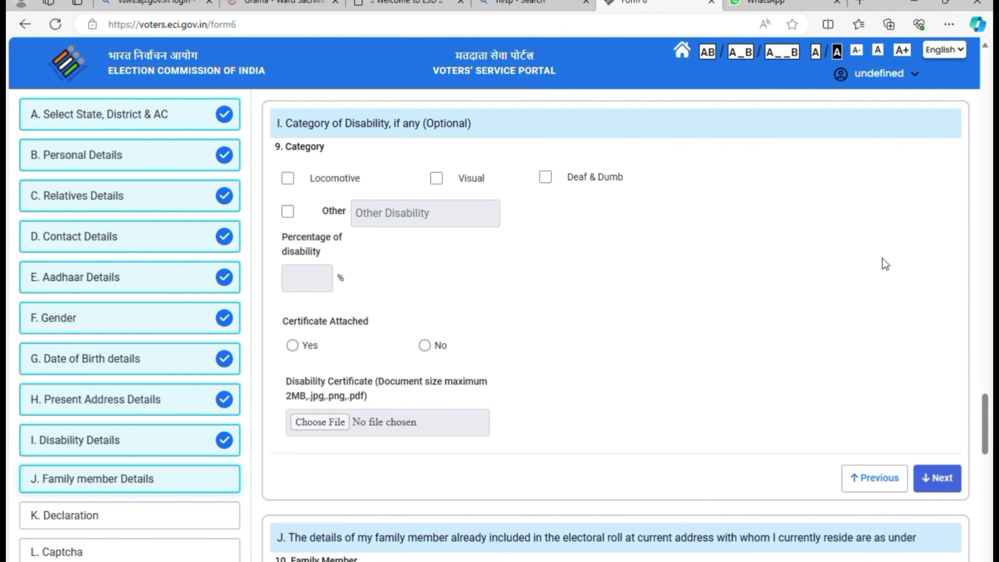
{"action": "scroll", "coordinate": [376, 197], "scroll_direction": "up", "scroll_amount": 4}
{"action": "scroll", "coordinate": [392, 229], "scroll_direction": "down", "scroll_amount": 4}
{"action": "left_click", "coordinate": [937, 478]}
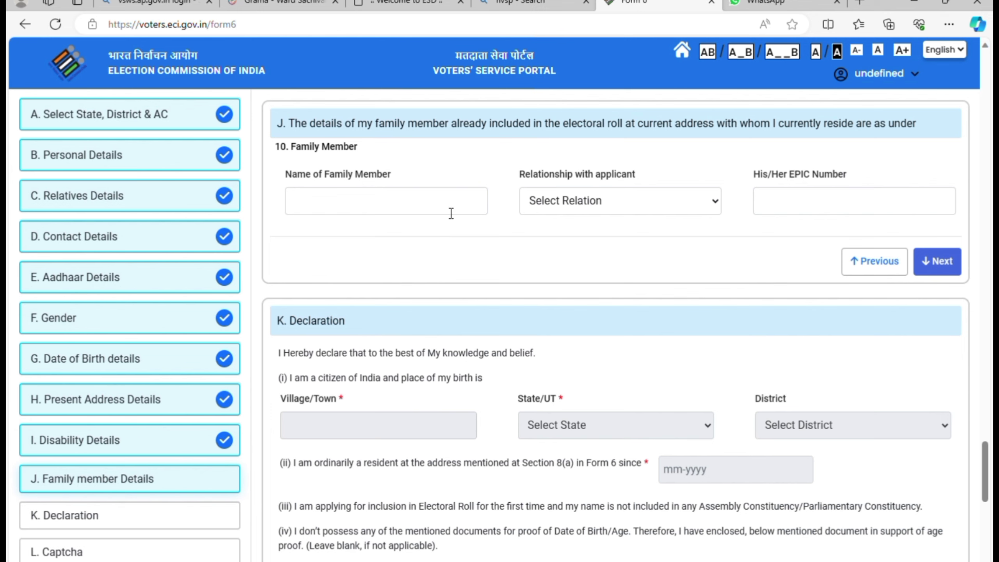
Skip Family Member details; enter birthplace GUNDAMRAJUPALLI, Andhra Pradesh, district YSR
{"action": "left_click", "coordinate": [964, 263]}
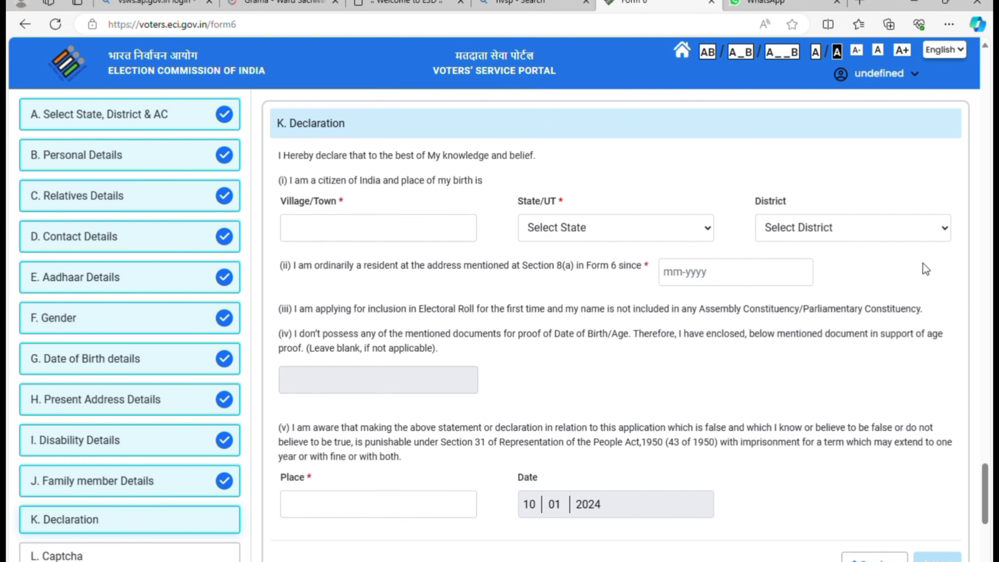
{"action": "left_click", "coordinate": [385, 238]}
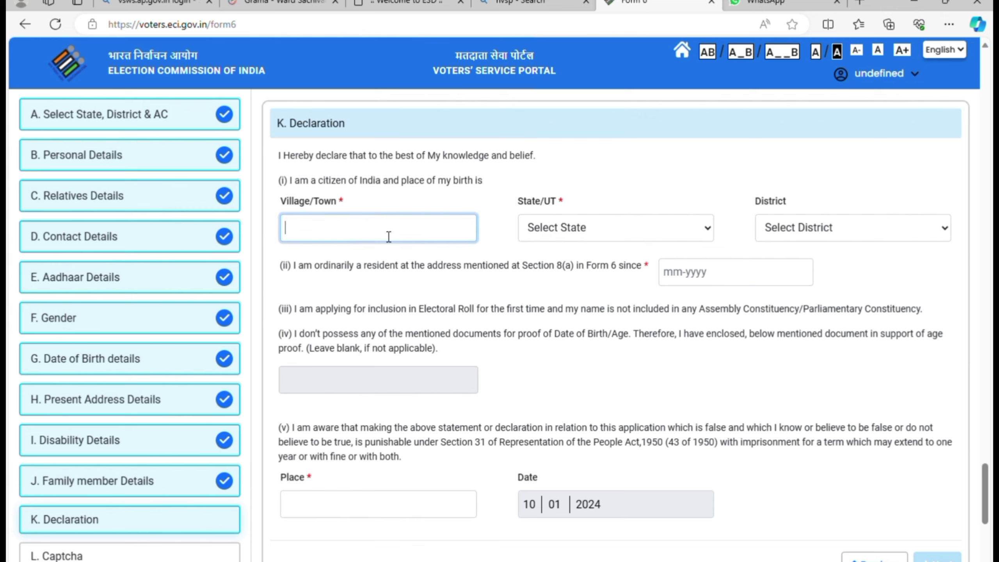
{"action": "type", "text": "GUNDAMRUJU"}
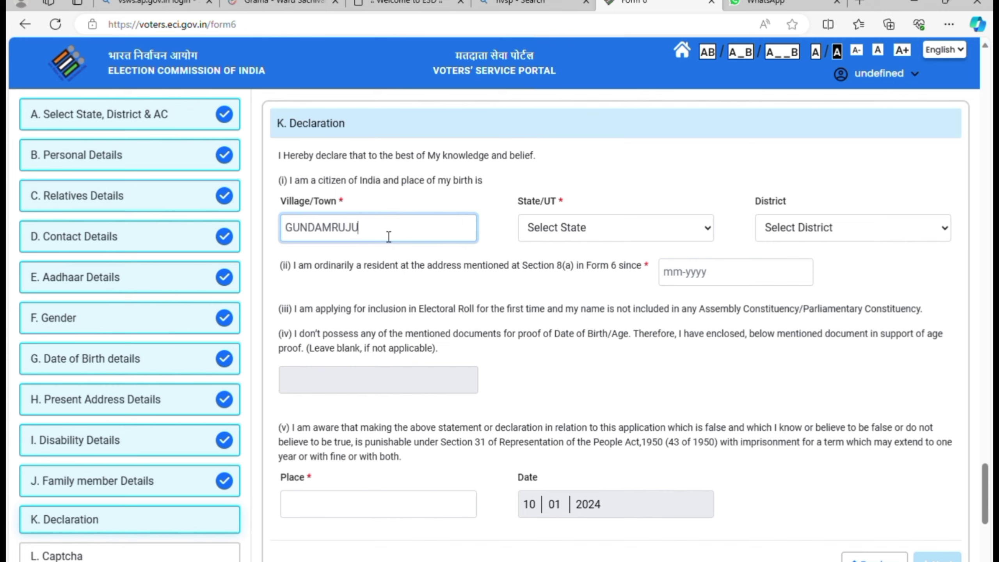
{"action": "key", "text": "BackSpace"}
{"action": "key", "text": "BackSpace"}
{"action": "key", "text": "BackSpace"}
{"action": "type", "text": "AJUPALLI"}
{"action": "key", "text": "Tab"}
{"action": "key", "text": "Down"}
{"action": "key", "text": "Tab"}
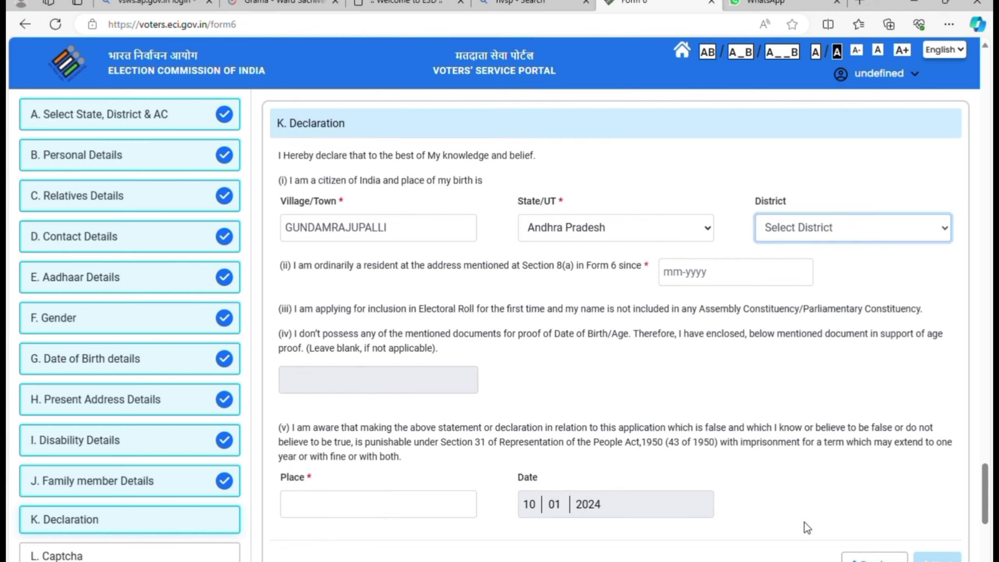
{"action": "key", "text": "y"}
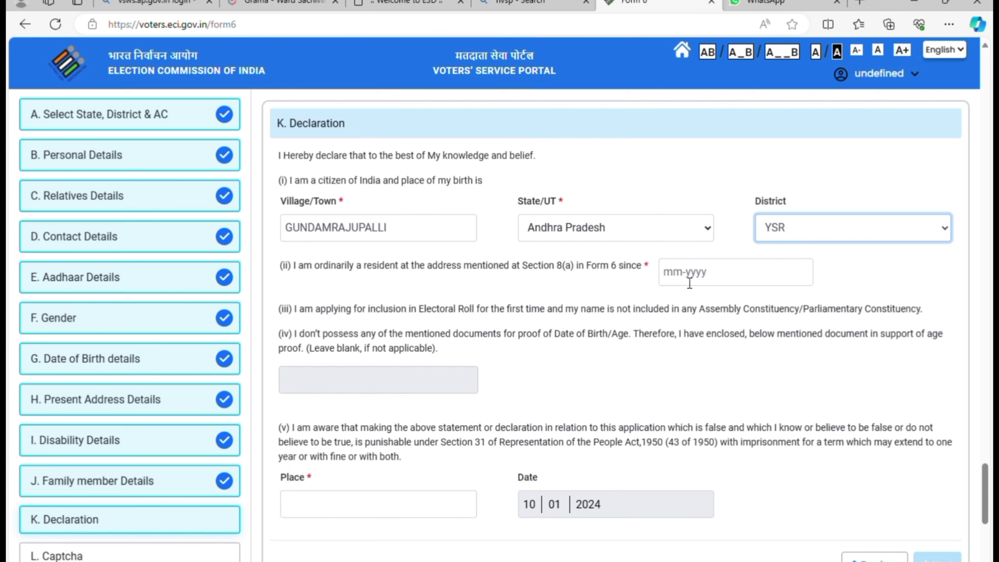
Set the residence-since date to January 1999
{"action": "left_click", "coordinate": [690, 277]}
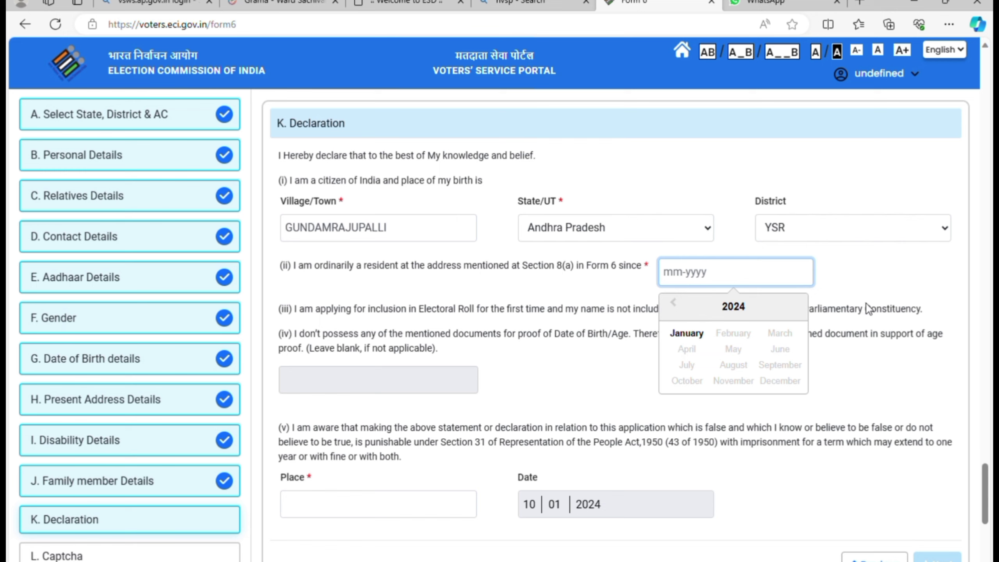
{"action": "left_click", "coordinate": [682, 303]}
{"action": "left_click", "coordinate": [682, 304]}
{"action": "left_click", "coordinate": [683, 303]}
{"action": "left_click", "coordinate": [684, 305]}
{"action": "left_click", "coordinate": [684, 303]}
{"action": "left_click", "coordinate": [682, 305]}
{"action": "left_click", "coordinate": [680, 305]}
{"action": "left_click", "coordinate": [678, 307]}
{"action": "left_click", "coordinate": [678, 308]}
{"action": "left_click", "coordinate": [676, 309]}
{"action": "left_click", "coordinate": [676, 310]}
{"action": "left_click", "coordinate": [674, 309]}
{"action": "left_click", "coordinate": [675, 309]}
{"action": "left_click", "coordinate": [675, 309]}
{"action": "left_click", "coordinate": [675, 309]}
{"action": "left_click", "coordinate": [675, 309]}
{"action": "left_click", "coordinate": [675, 309]}
{"action": "left_click", "coordinate": [675, 309]}
{"action": "left_click", "coordinate": [675, 309]}
{"action": "left_click", "coordinate": [674, 309]}
{"action": "left_click", "coordinate": [674, 309]}
{"action": "double_click", "coordinate": [672, 308]}
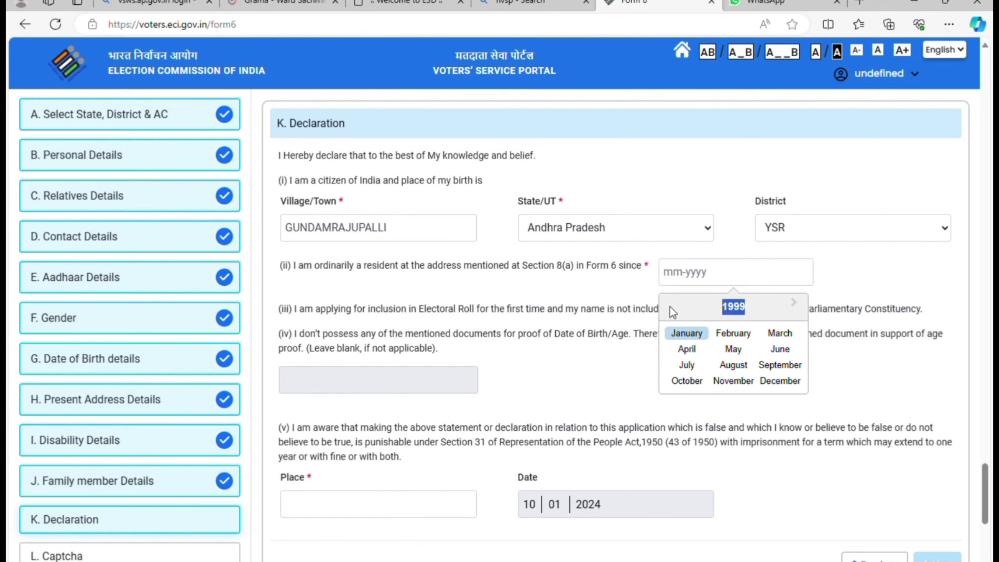
{"action": "left_click", "coordinate": [699, 334]}
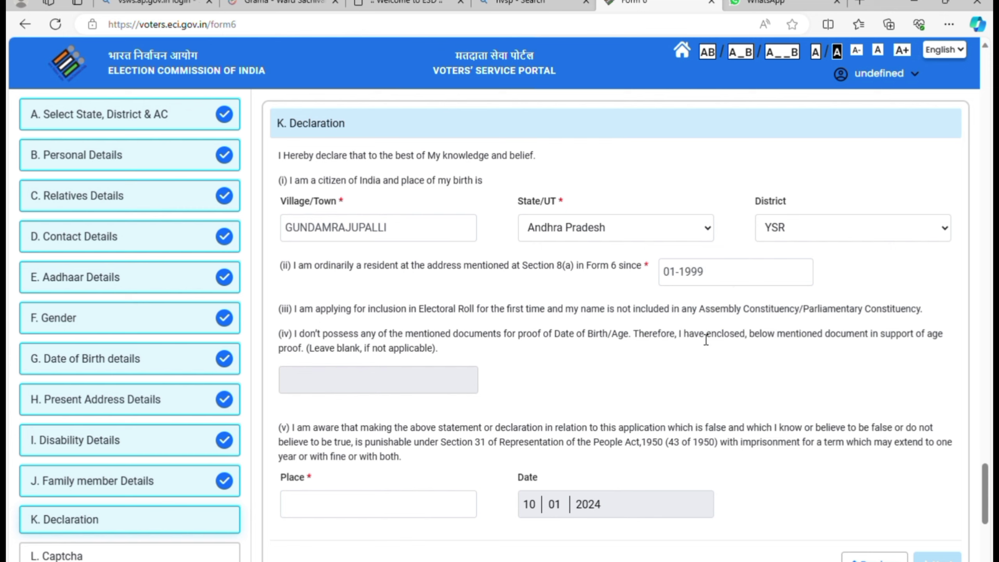
Fill the declaration Place with GUNDAMRAJUPALLI, copied from the village field
{"action": "scroll", "coordinate": [492, 339], "scroll_direction": "down", "scroll_amount": 3}
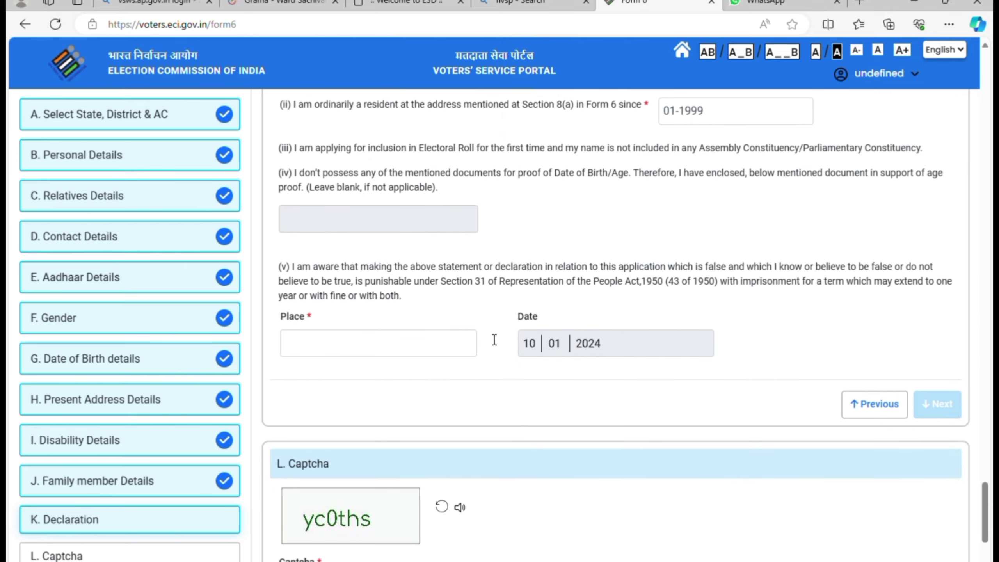
{"action": "left_click", "coordinate": [432, 350]}
{"action": "scroll", "coordinate": [426, 349], "scroll_direction": "up", "scroll_amount": 3}
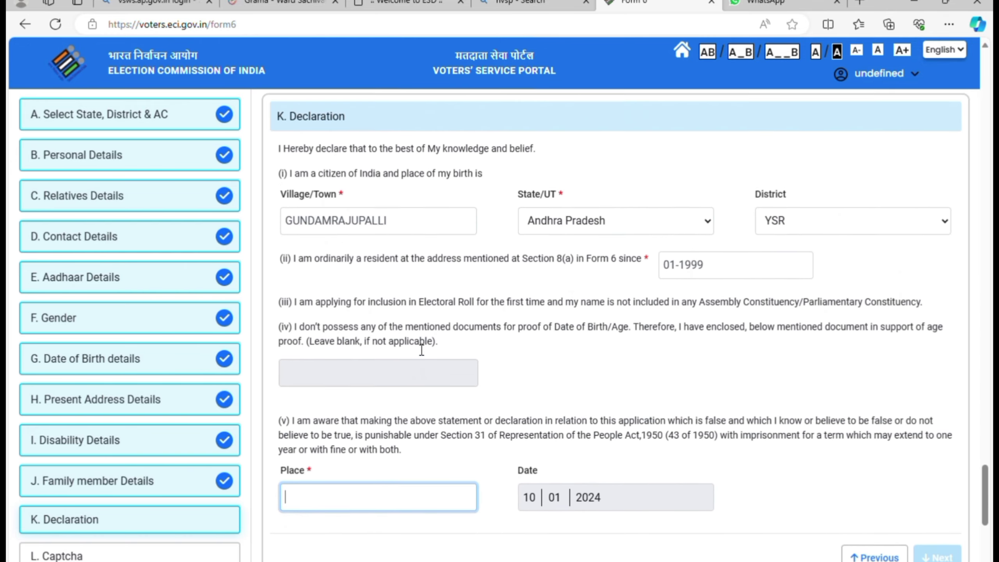
{"action": "double_click", "coordinate": [410, 240]}
{"action": "key", "text": "ctrl+c"}
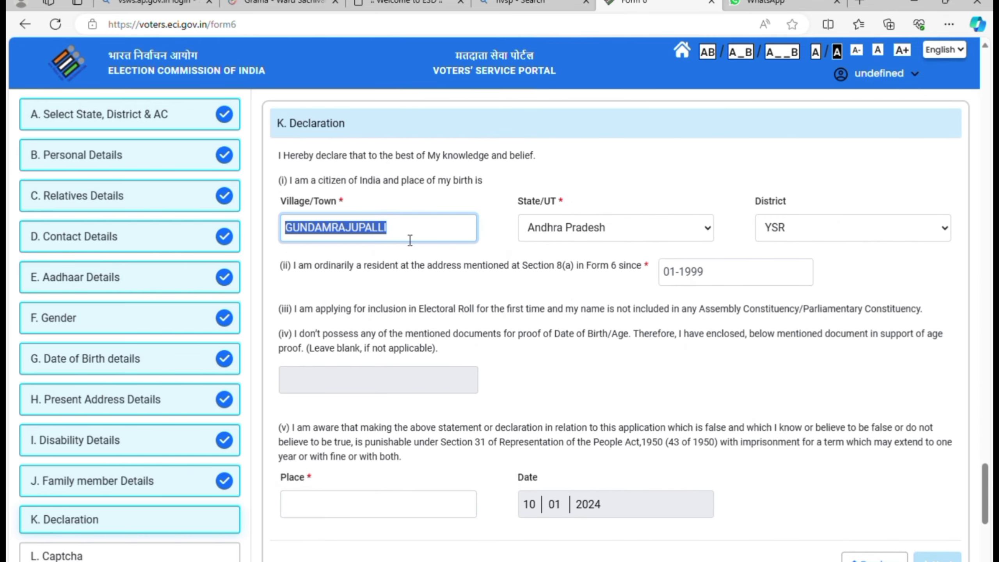
{"action": "scroll", "coordinate": [409, 240], "scroll_direction": "down", "scroll_amount": 2}
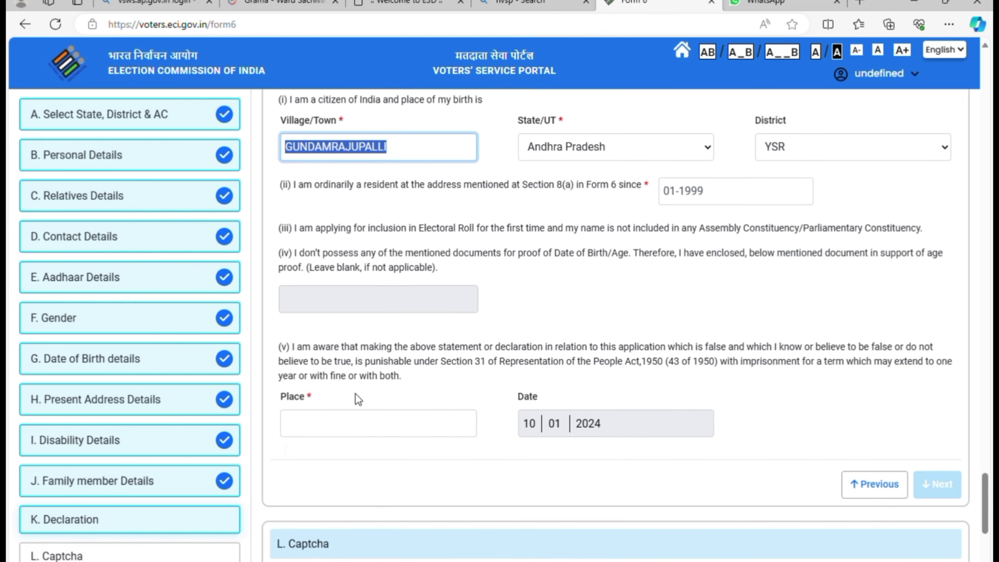
{"action": "left_click", "coordinate": [360, 430]}
{"action": "key", "text": "ctrl+v"}
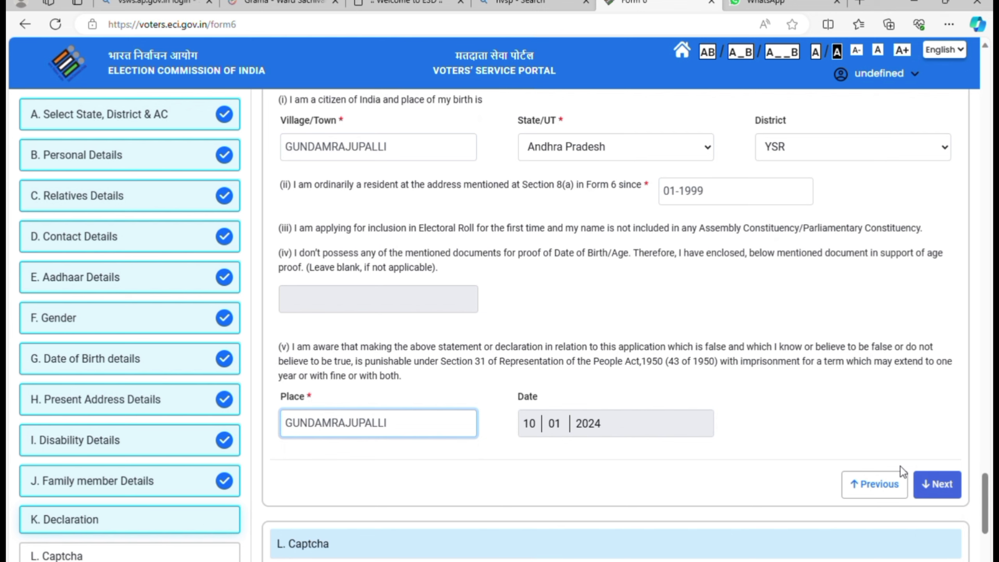
{"action": "left_click", "coordinate": [946, 483]}
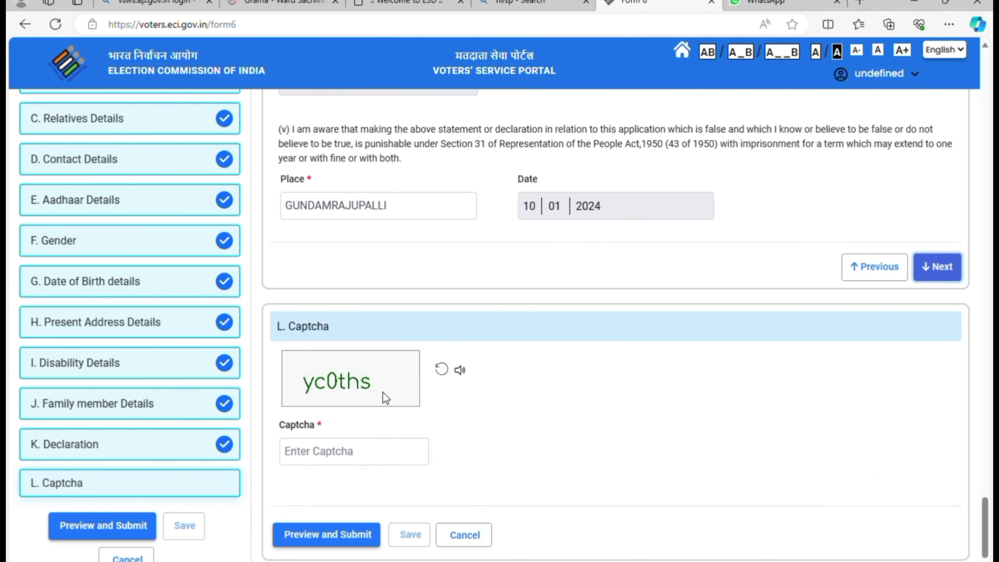
Enter the captcha characters shown in the image, correcting one mistyped character
{"action": "left_click", "coordinate": [352, 457]}
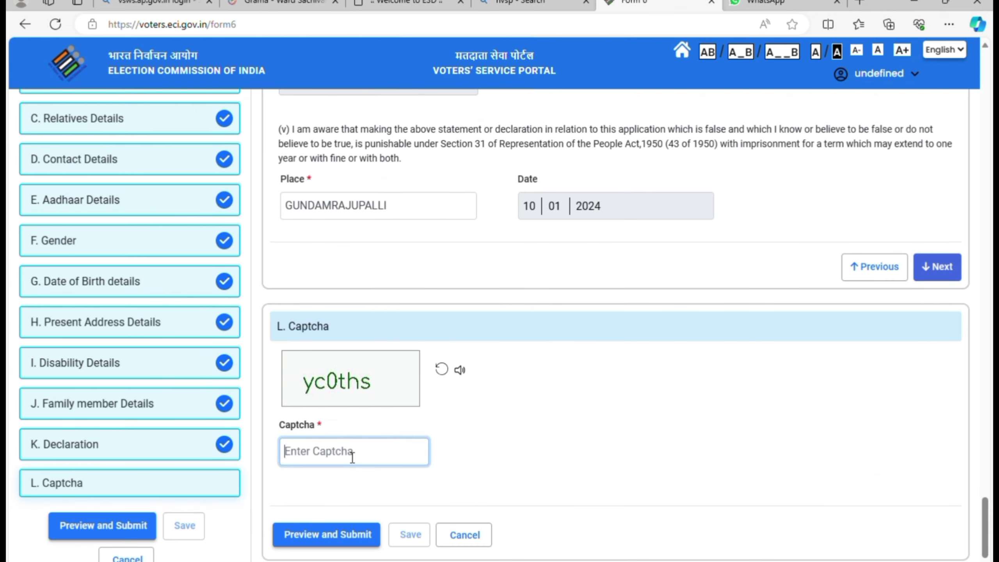
{"action": "type", "text": "yc2"}
{"action": "key", "text": "BackSpace"}
{"action": "type", "text": "0ths"}
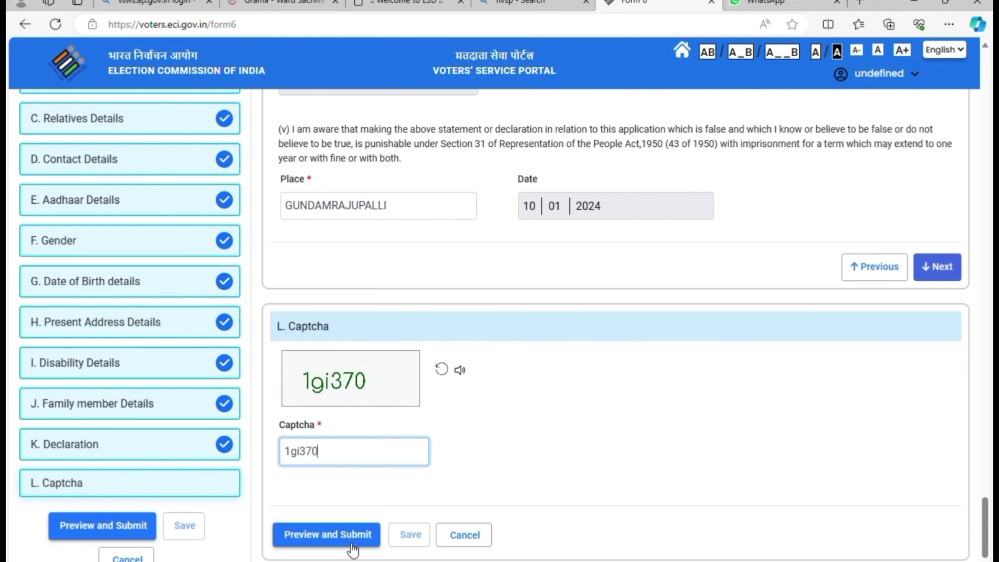
Preview the filled Form 6, review it to the end, then submit and confirm with YES
{"action": "left_click", "coordinate": [352, 544]}
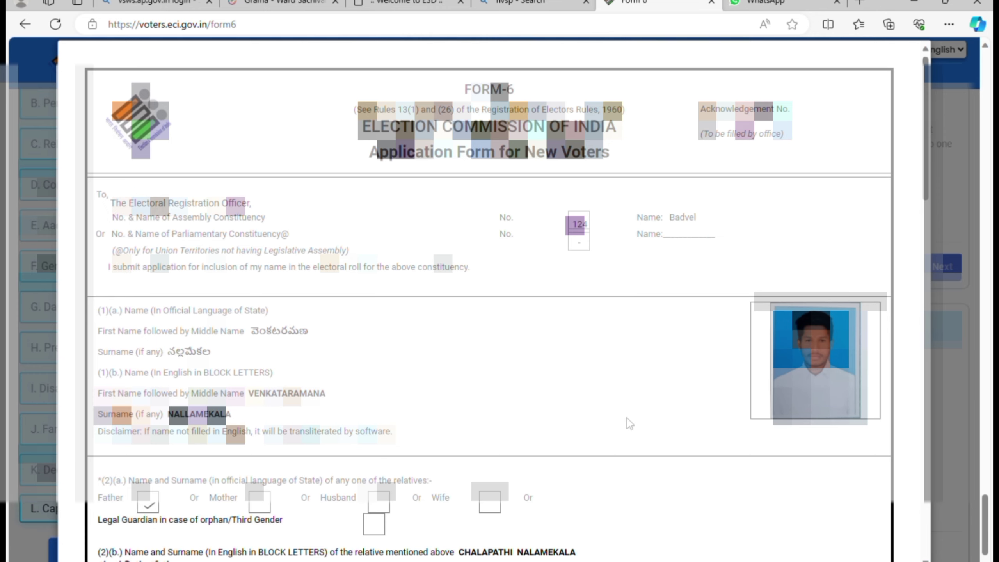
{"action": "scroll", "coordinate": [651, 262], "scroll_direction": "down", "scroll_amount": 5}
{"action": "left_click_drag", "start_coordinate": [371, 356], "coordinate": [473, 332]}
{"action": "scroll", "coordinate": [655, 354], "scroll_direction": "down", "scroll_amount": 4}
{"action": "scroll", "coordinate": [467, 398], "scroll_direction": "down", "scroll_amount": 5}
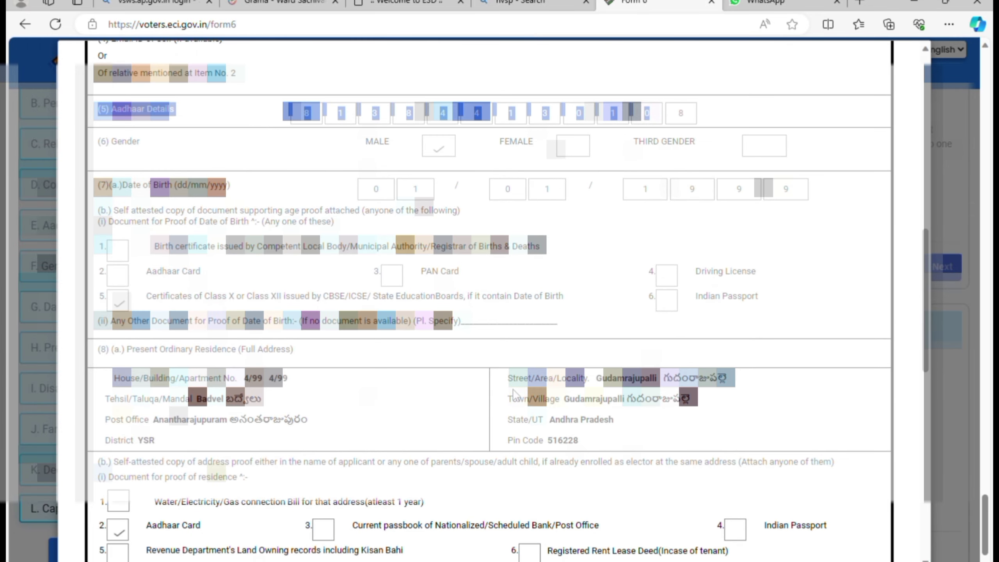
{"action": "scroll", "coordinate": [513, 393], "scroll_direction": "down", "scroll_amount": 14}
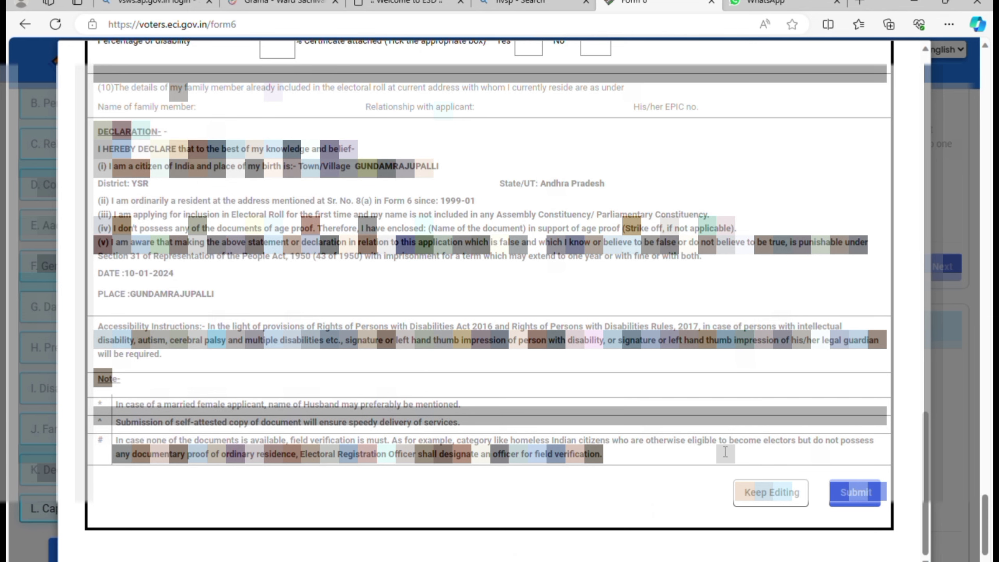
{"action": "left_click", "coordinate": [855, 500]}
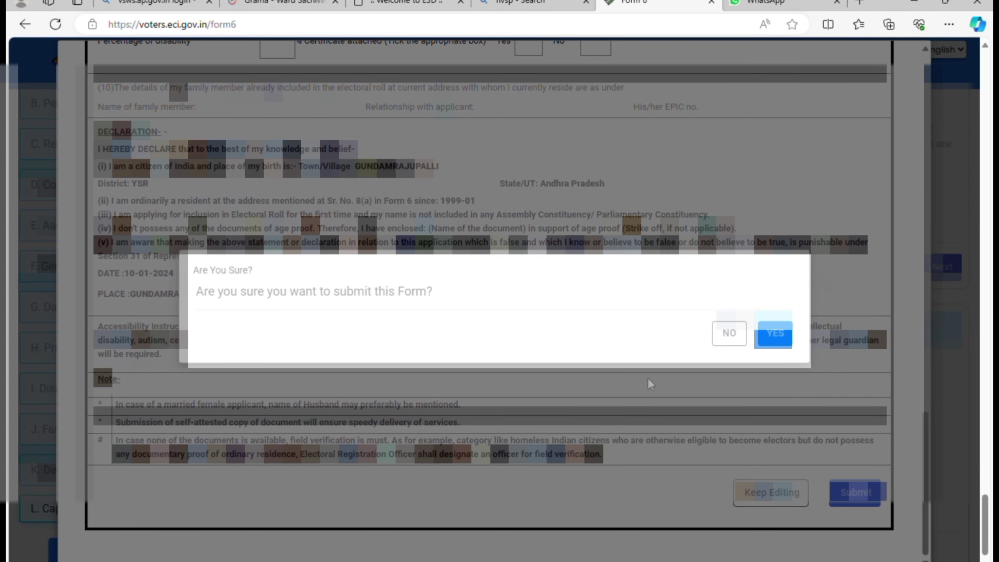
{"action": "left_click", "coordinate": [779, 333]}
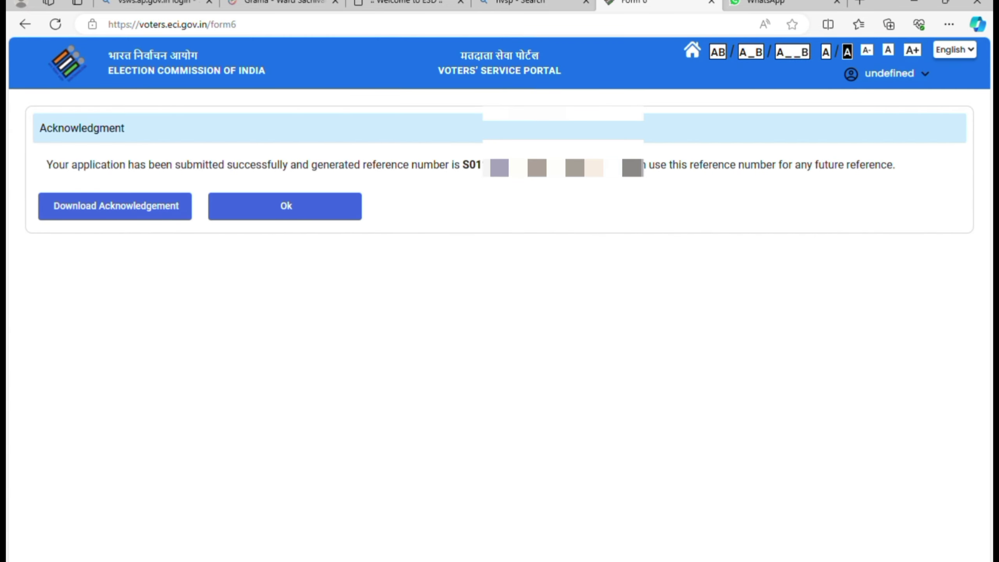
Copy the generated reference number, download the acknowledgement, and return to the portal homepage
{"action": "left_click_drag", "start_coordinate": [603, 167], "coordinate": [467, 172]}
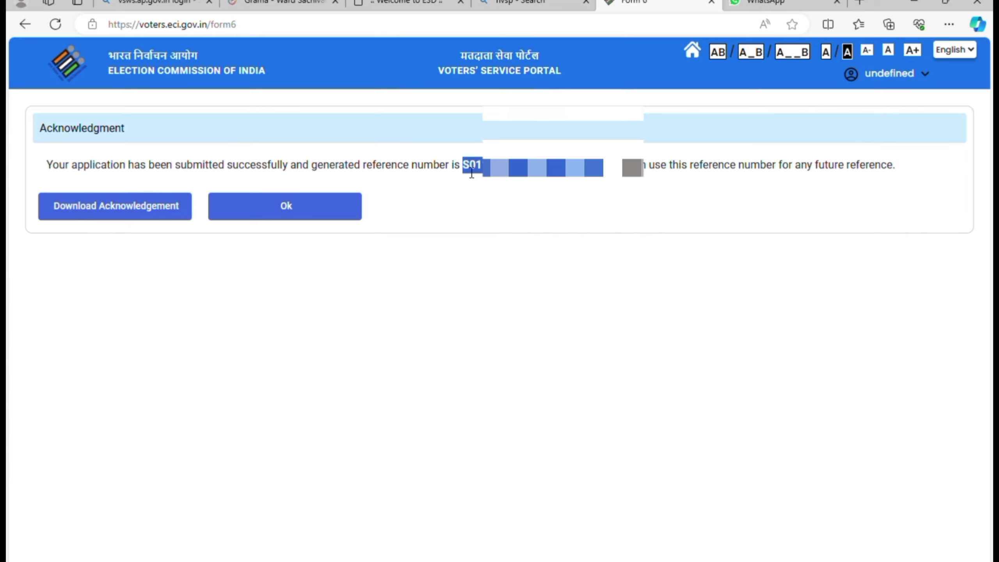
{"action": "left_click", "coordinate": [173, 221]}
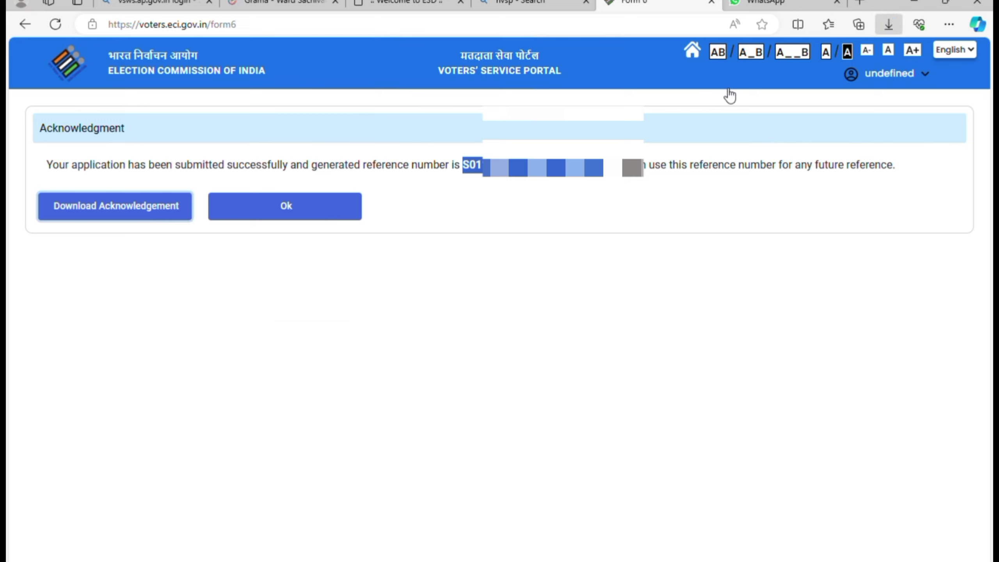
{"action": "left_click", "coordinate": [551, 177]}
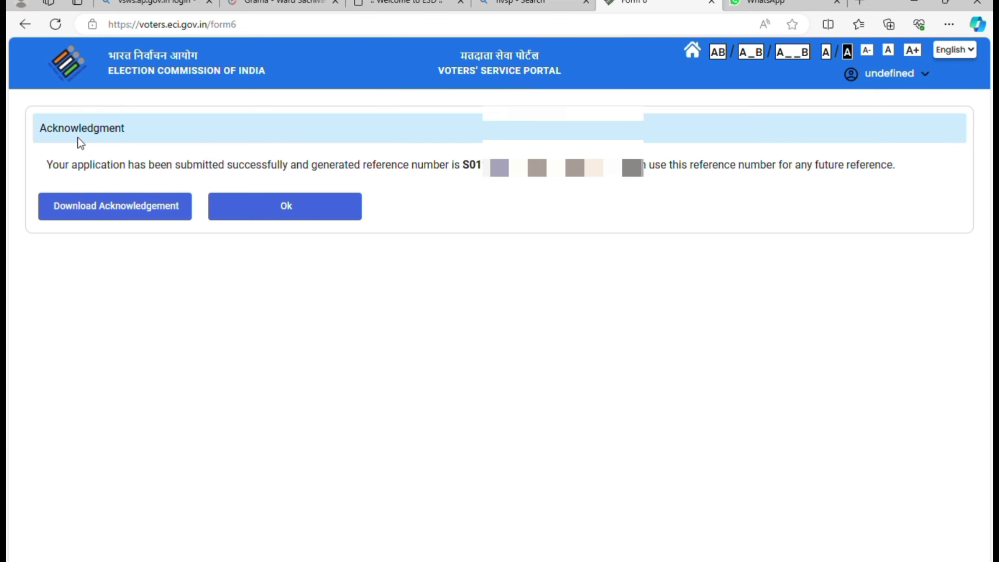
{"action": "left_click", "coordinate": [24, 25]}
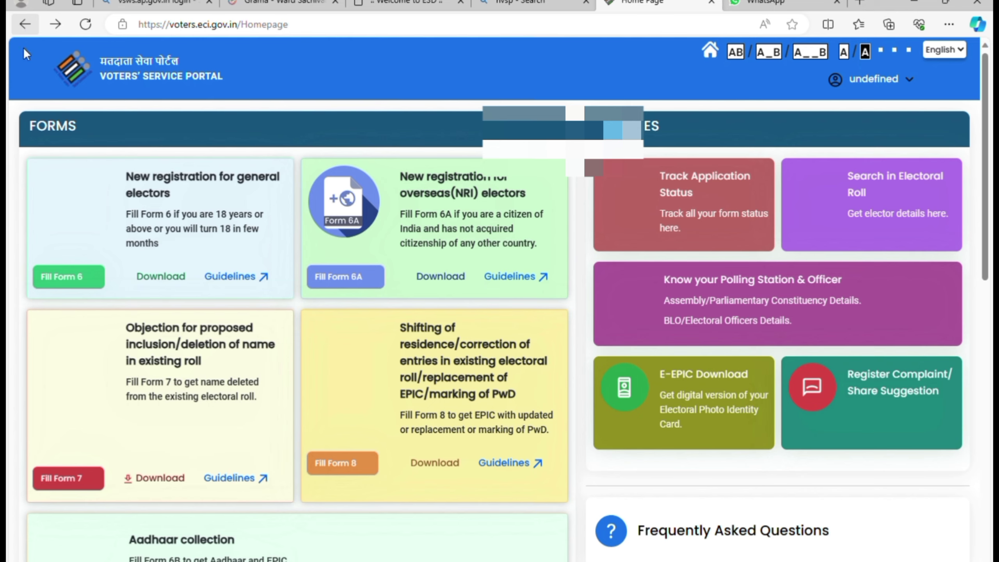
In Track Application Status, look up the pasted reference number with state Andhra Pradesh
{"action": "left_click", "coordinate": [735, 195]}
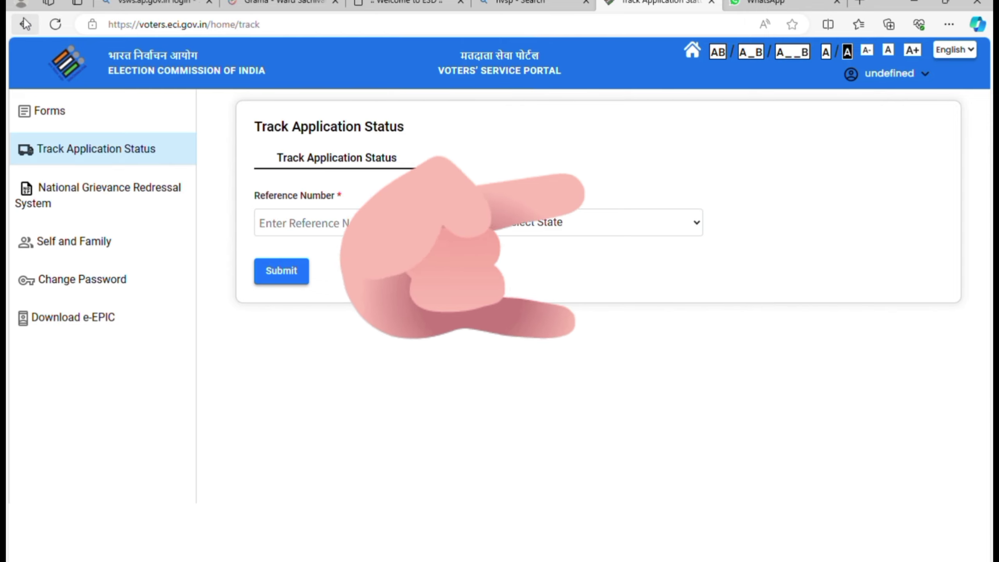
{"action": "left_click", "coordinate": [25, 25]}
{"action": "left_click", "coordinate": [664, 173]}
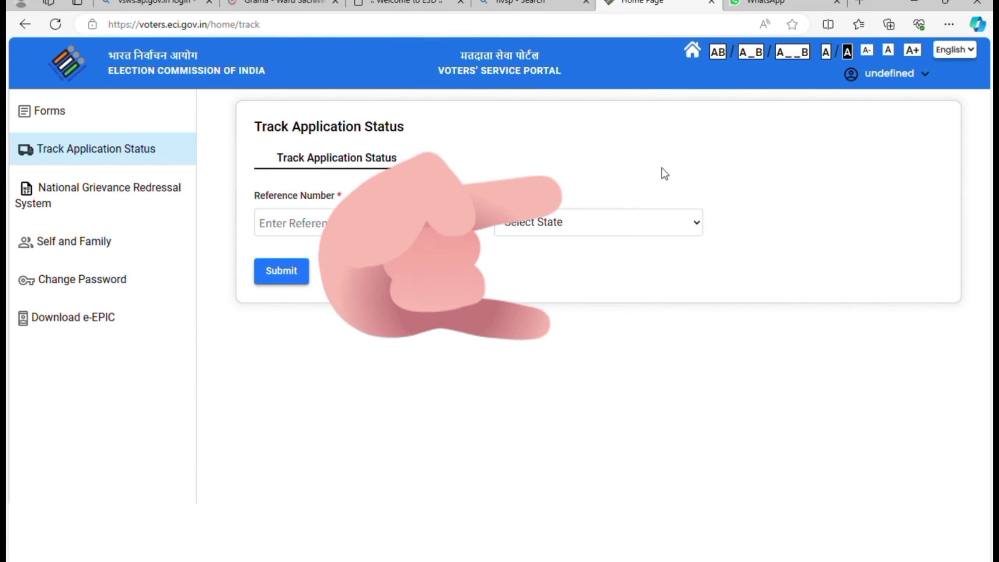
{"action": "left_click", "coordinate": [378, 227]}
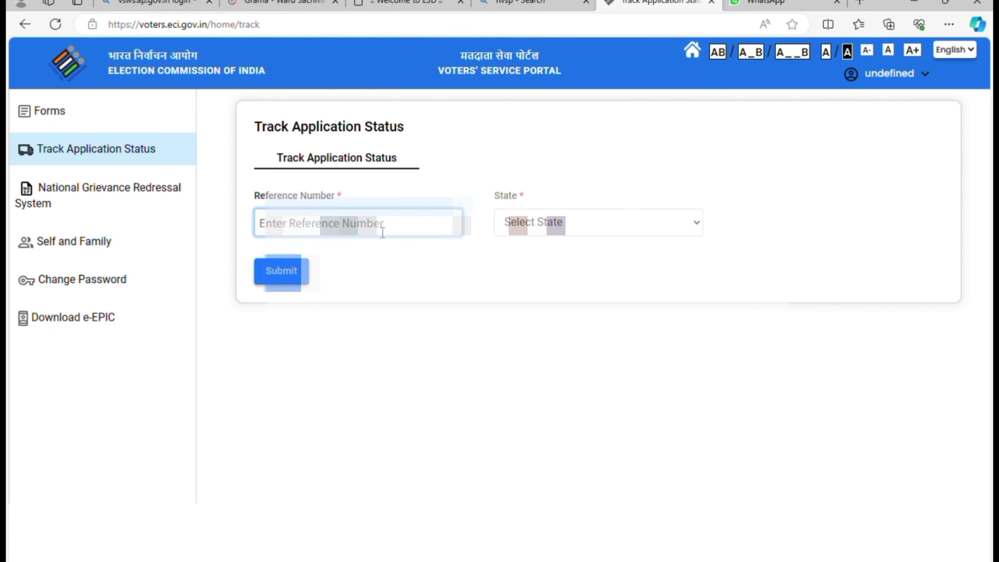
{"action": "key", "text": "ctrl+v"}
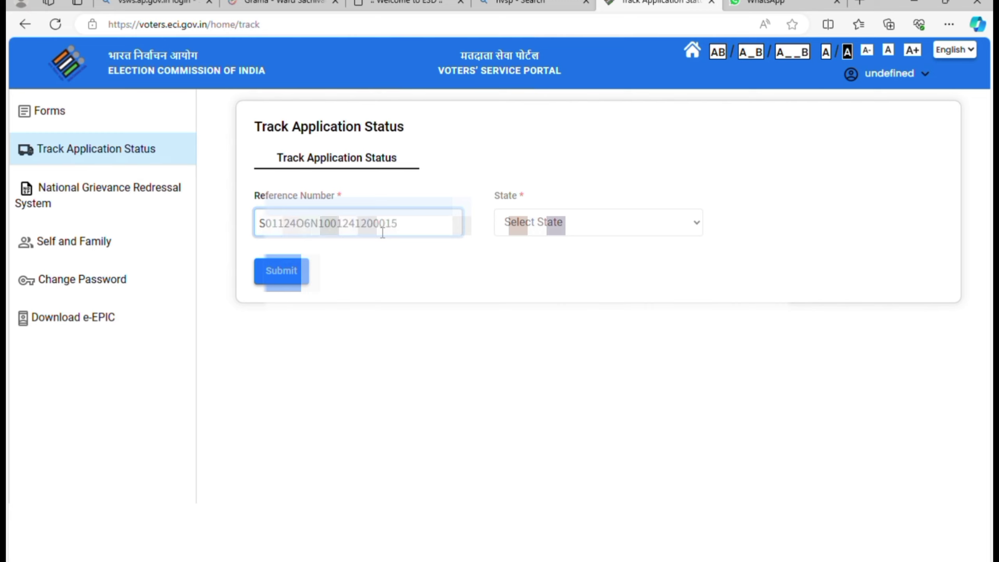
{"action": "left_click", "coordinate": [537, 221]}
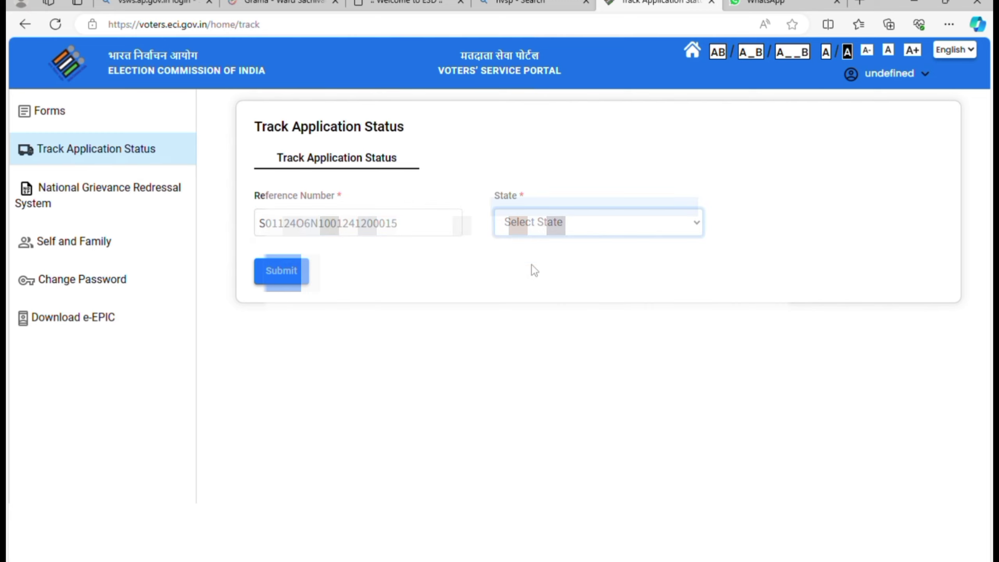
{"action": "key", "text": "Down"}
{"action": "left_click", "coordinate": [271, 270]}
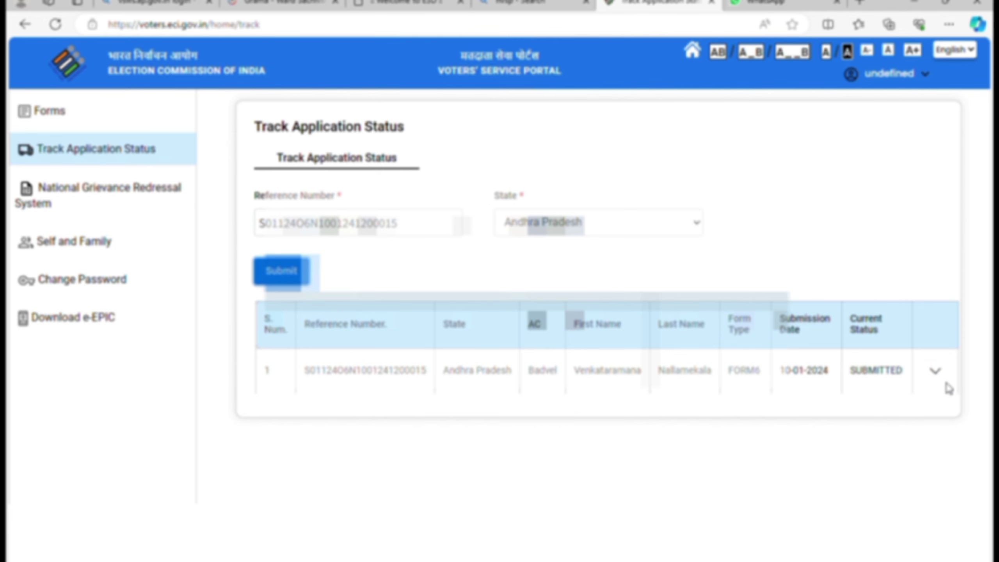
Expand the result row to show the Form 6 status SUBMITTED on 10-01-2024 for Badvel
{"action": "left_click", "coordinate": [935, 370]}
{"action": "left_click_drag", "start_coordinate": [653, 438], "coordinate": [575, 449]}
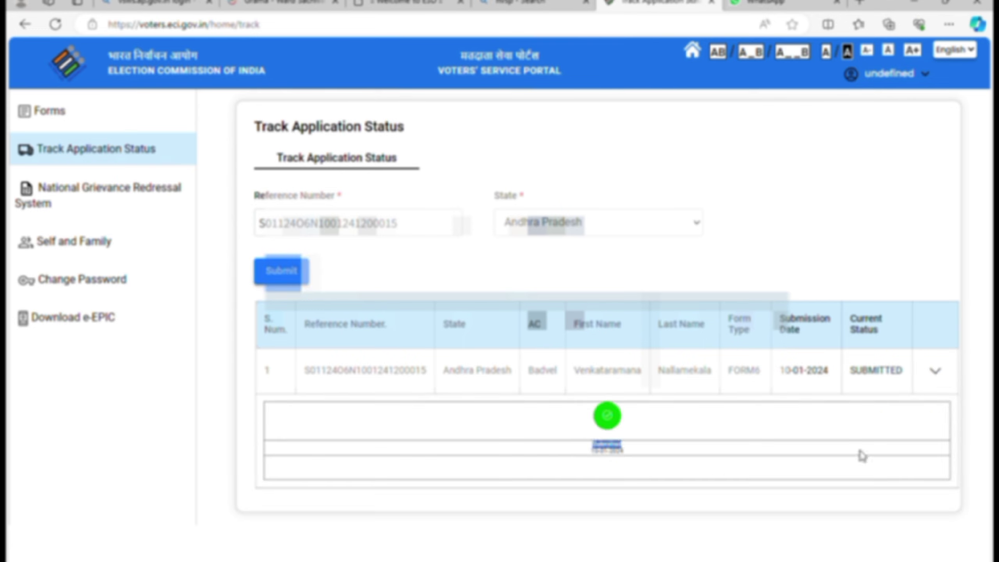
{"action": "left_click", "coordinate": [722, 450]}
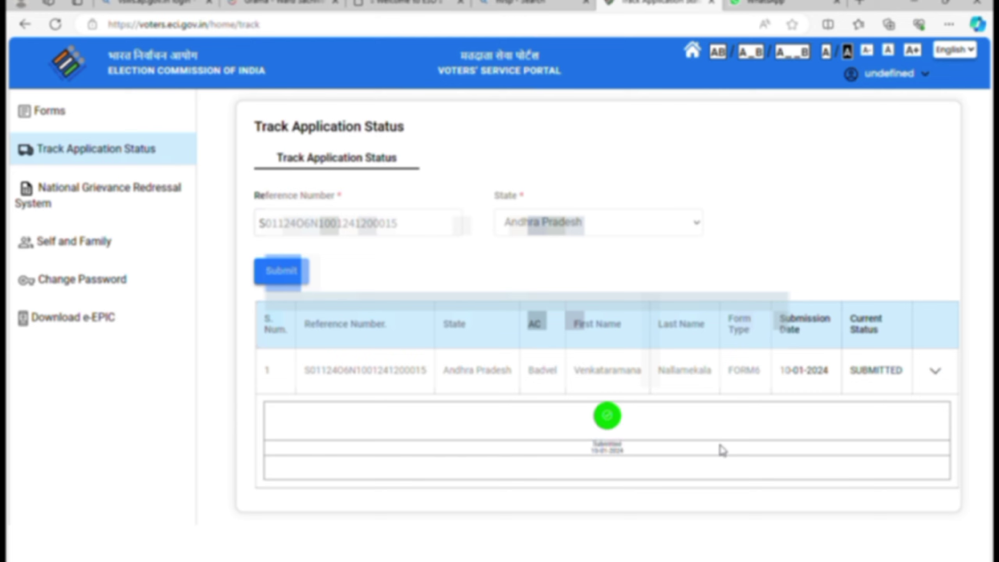